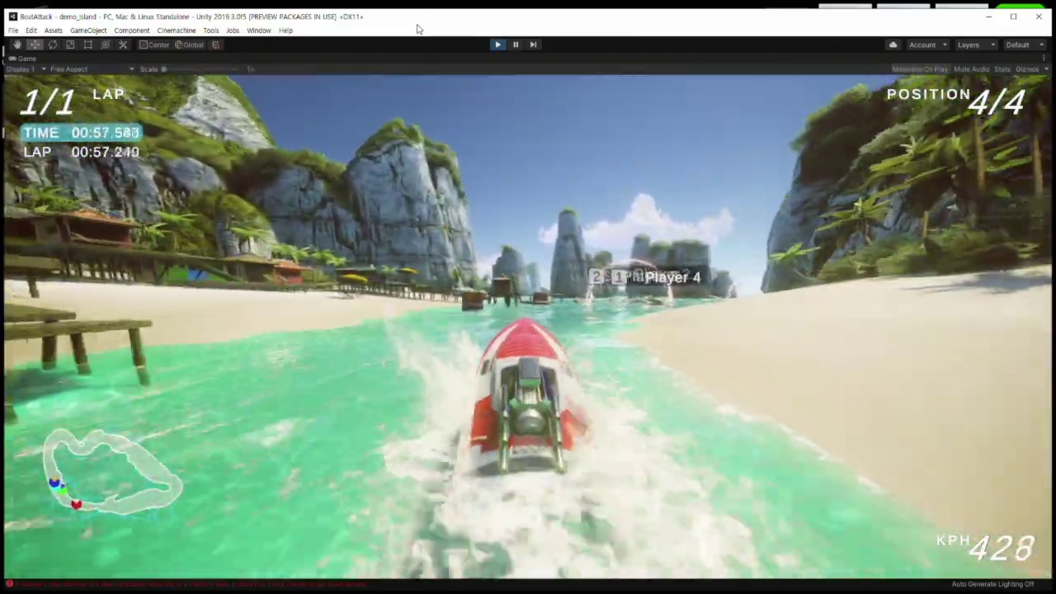
- Exit Play mode to stop the lap 1/1 race on demo_island
left_click(497, 44)
- Locate the active render pipeline asset from the Graphics project settings
middle_click_drag(481, 270, 488, 267)
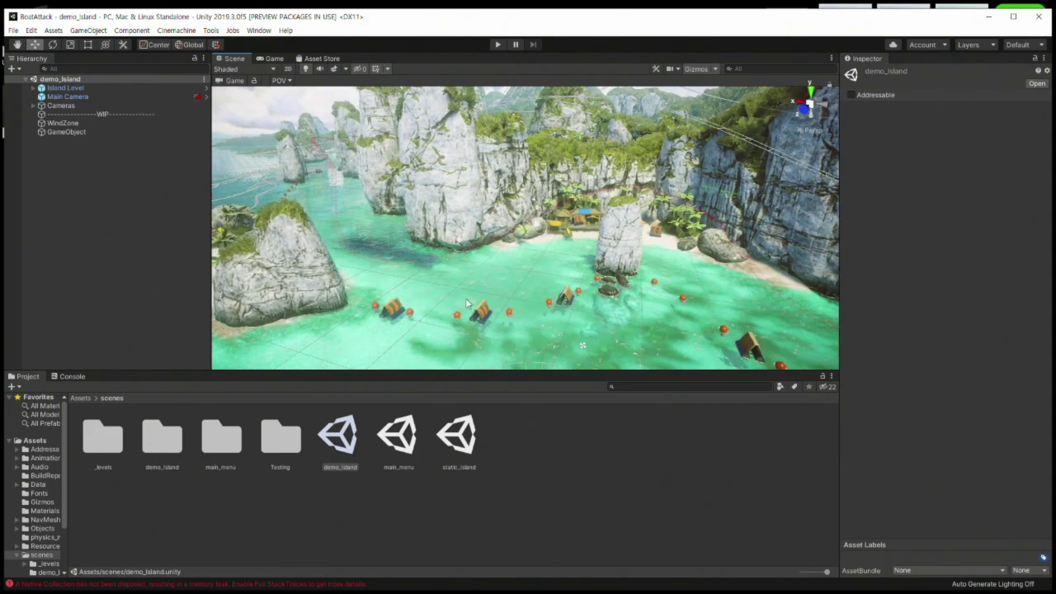
middle_click_drag(454, 302, 440, 217)
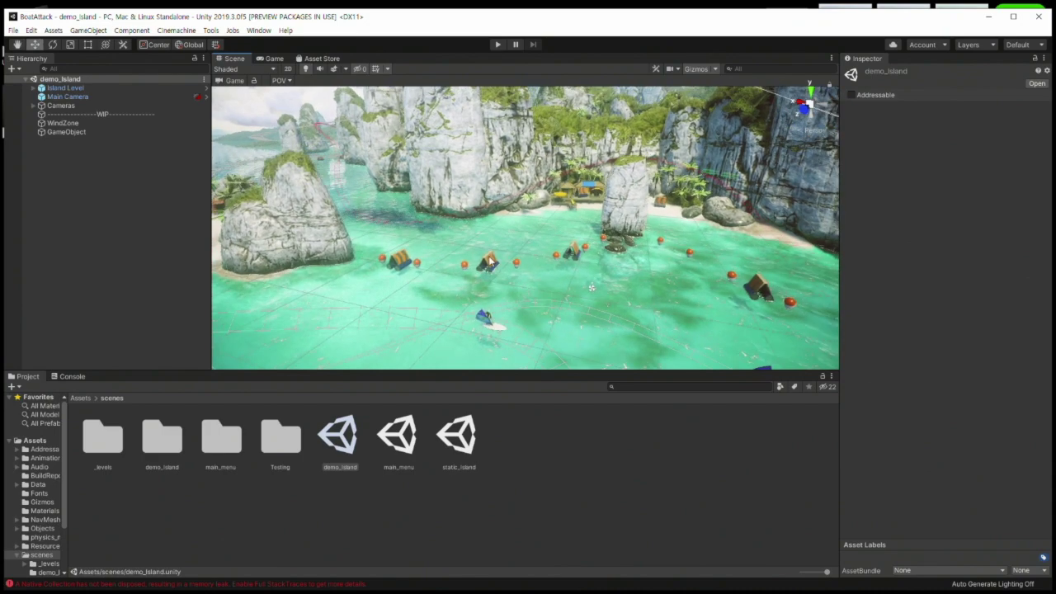
left_click(31, 30)
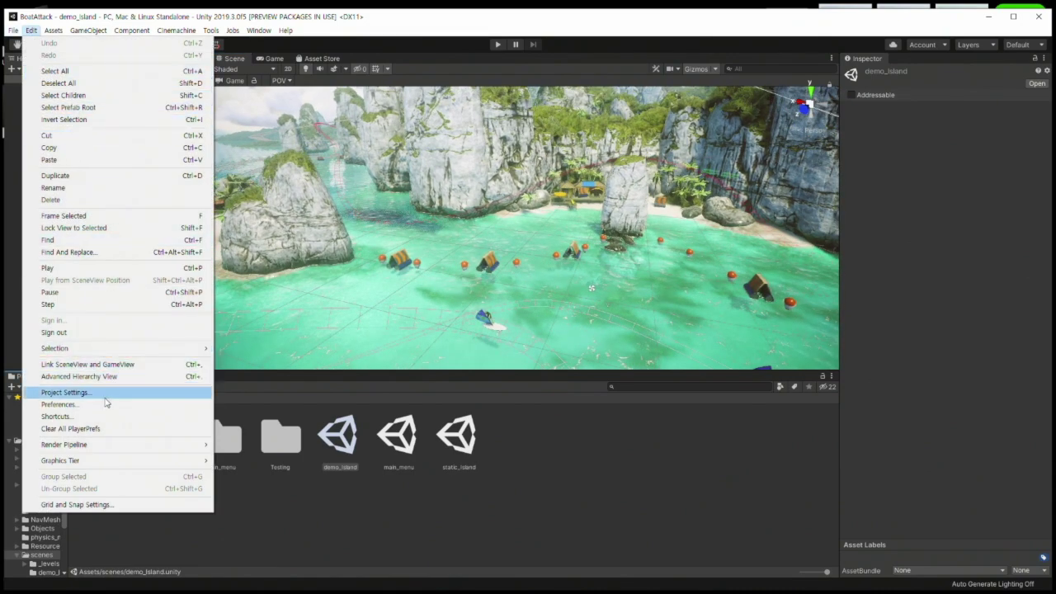
left_click(105, 393)
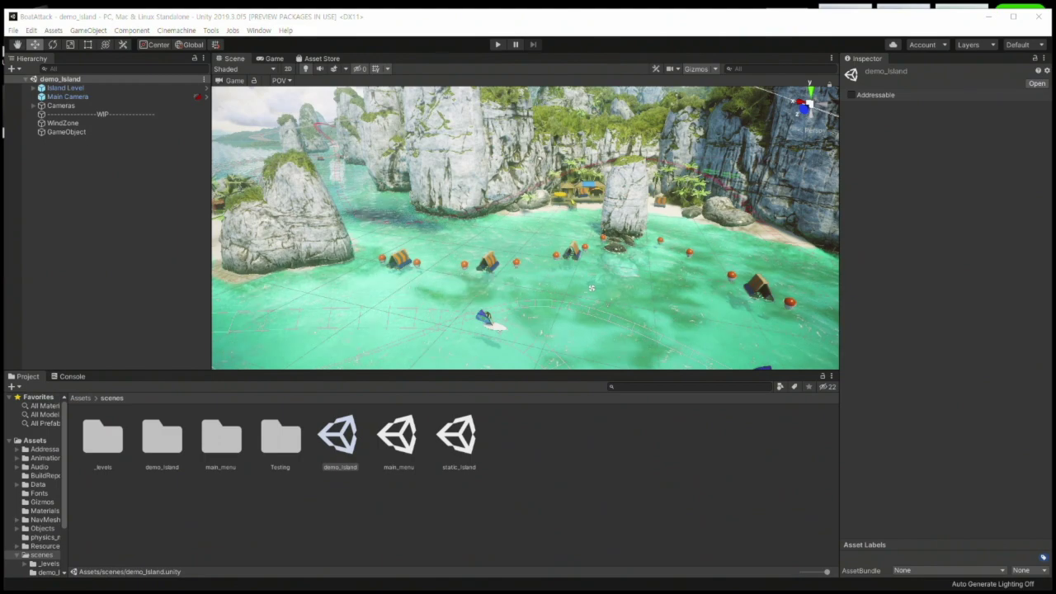
left_click(487, 122)
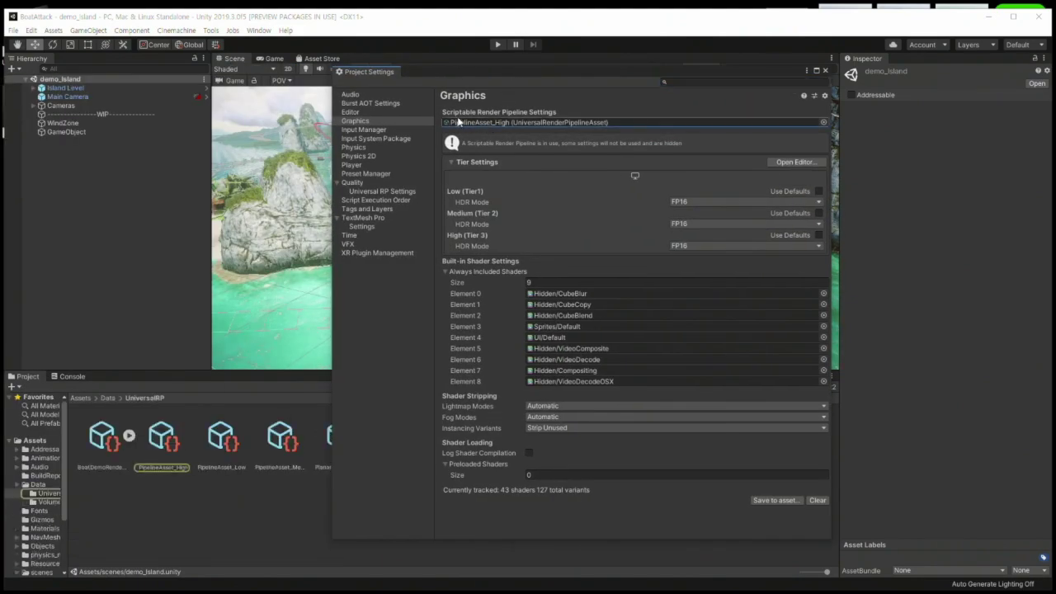
left_click(826, 72)
- Select PipelineAsset_High in Assets/Data/UniversalRP to inspect its settings
left_click(165, 440)
key("Right")
key("Right")
key("Left")
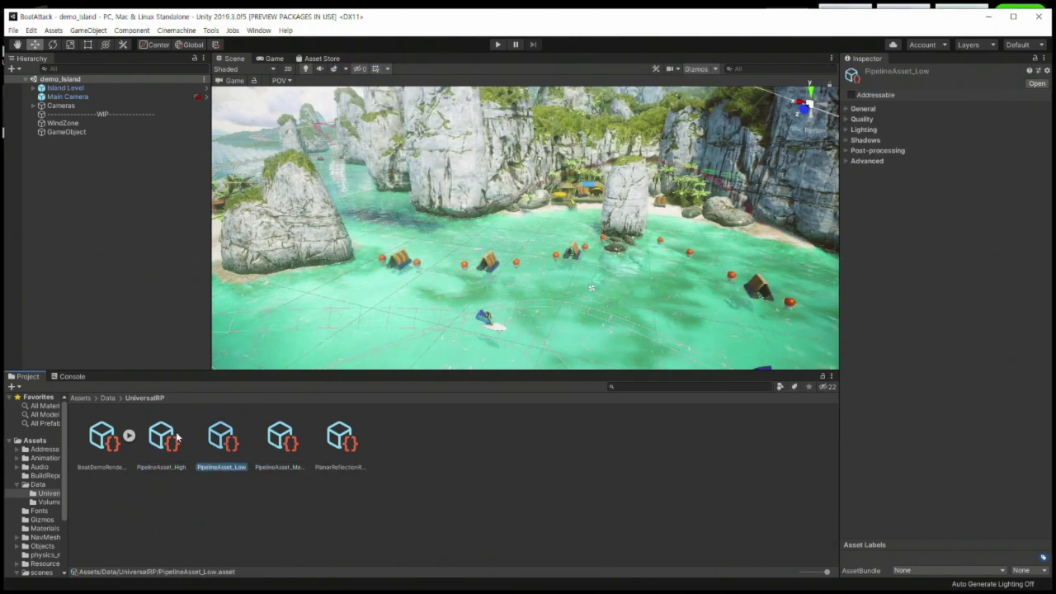
left_click(176, 438)
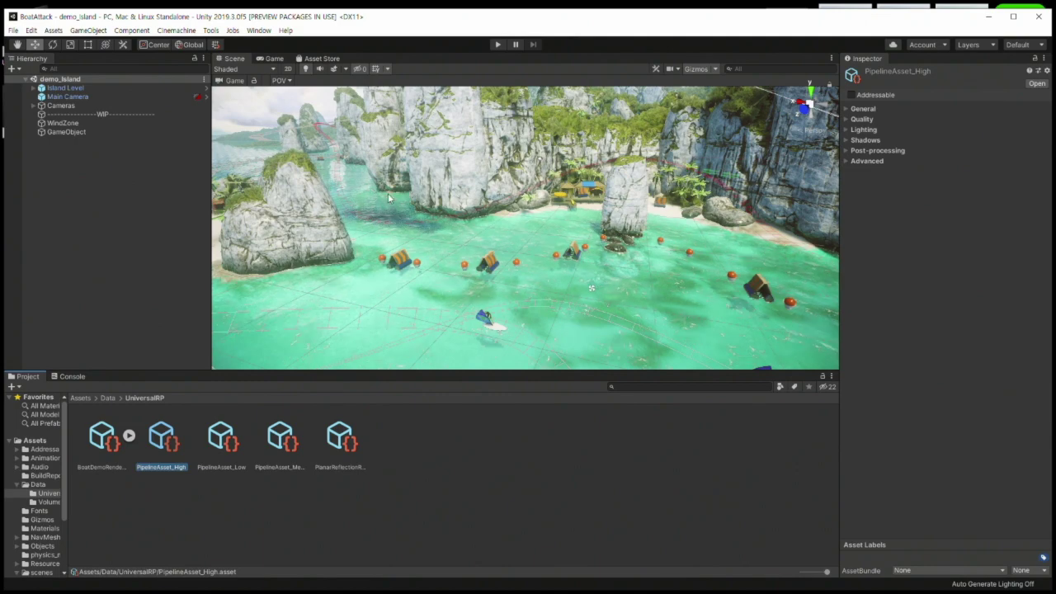
- Pan and orbit around the cove's central rock, then dock the Game view right of Scene
mouse_move(388, 194)
middle_mouse_down()
mouse_move(408, 200)
mouse_move(314, 192)
middle_mouse_up()
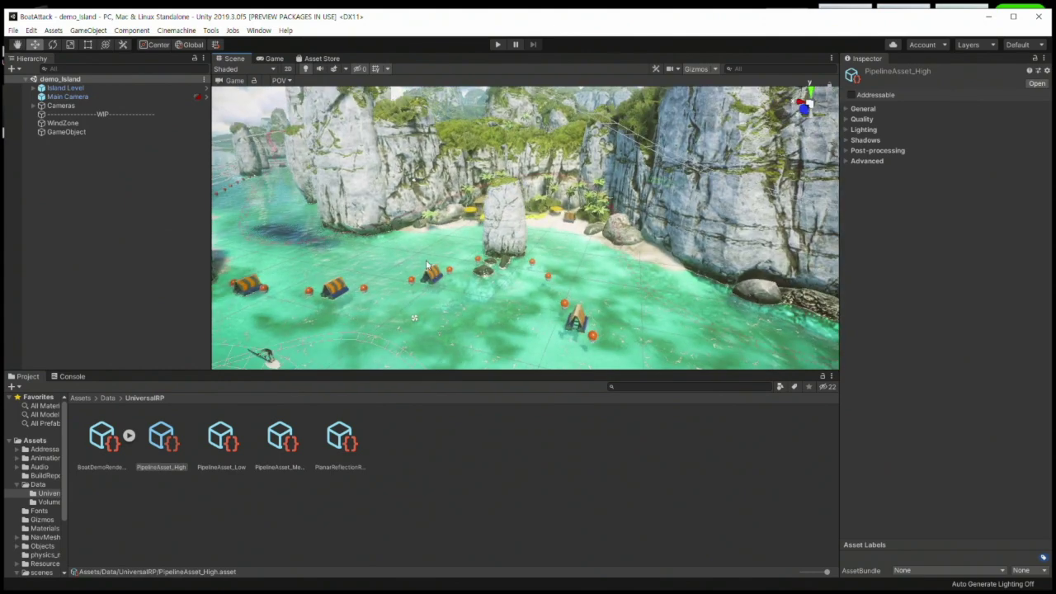
mouse_move(401, 251)
left_mouse_down("alt")
mouse_move(634, 297)
mouse_move(545, 218)
left_mouse_up("alt")
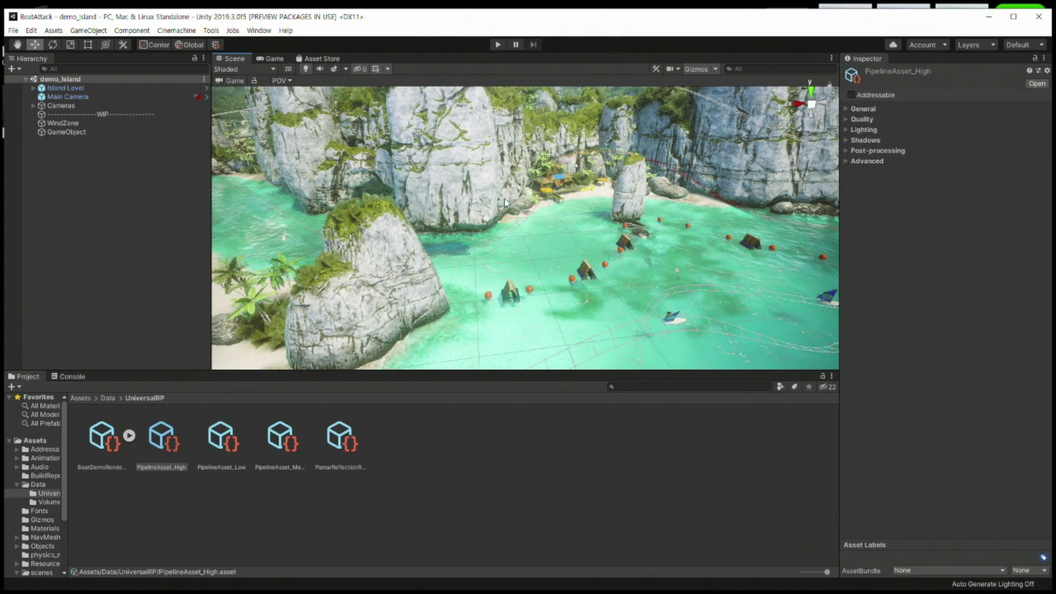
middle_click_drag(508, 207, 565, 236)
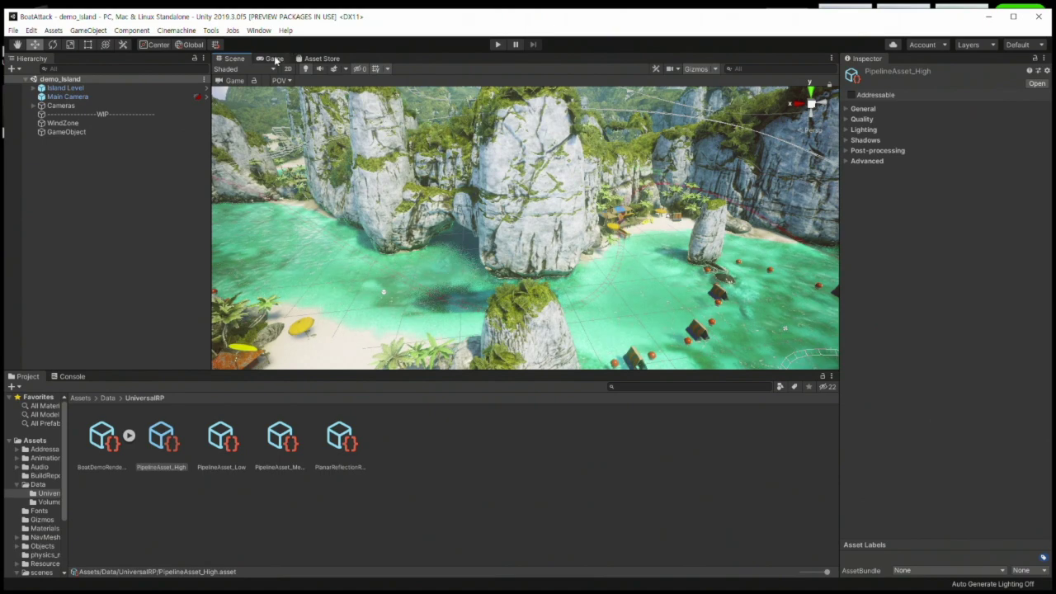
left_click_drag(273, 58, 764, 200)
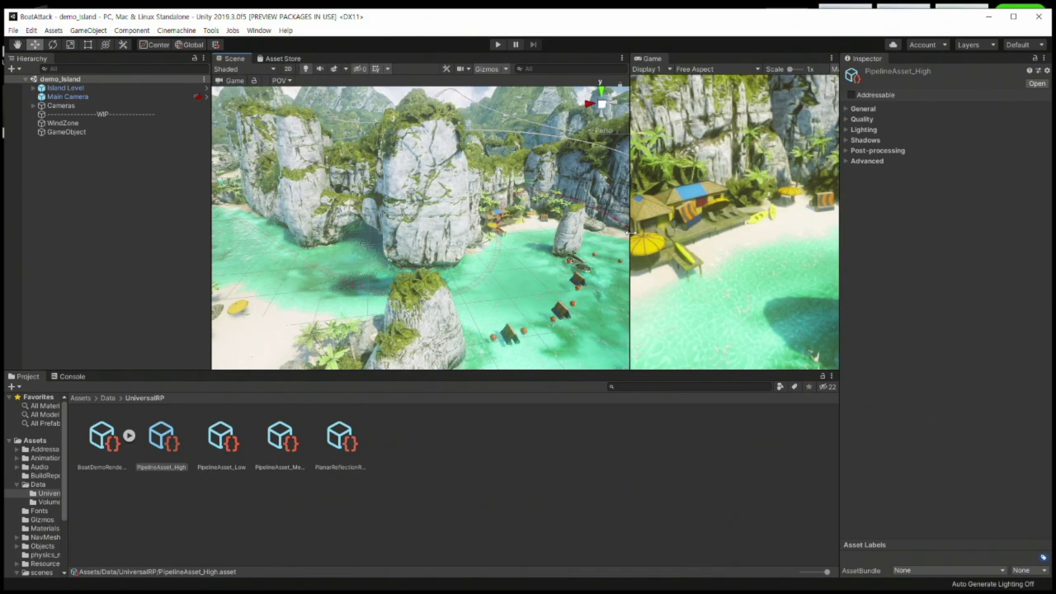
- Widen the Game view and select the cliff mesh Cliff_Full_02_LOD0 in the Scene view
left_click_drag(630, 235, 482, 240)
mouse_move(416, 245)
right_mouse_down()
mouse_move(383, 260)
mouse_move(365, 249)
right_mouse_up()
left_click(327, 192)
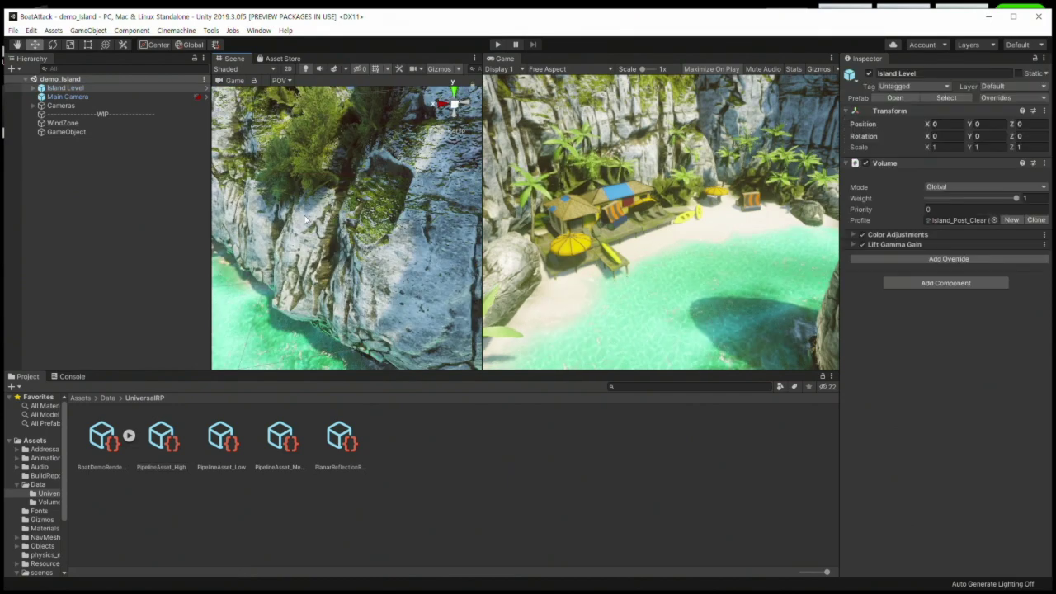
right_click_drag(330, 188, 347, 174)
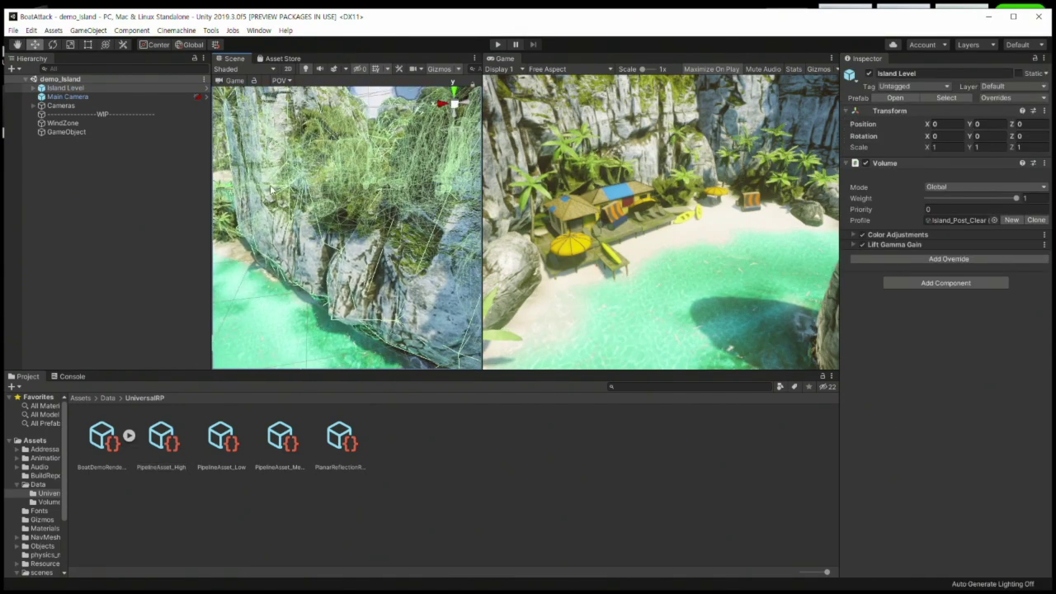
left_click(366, 256)
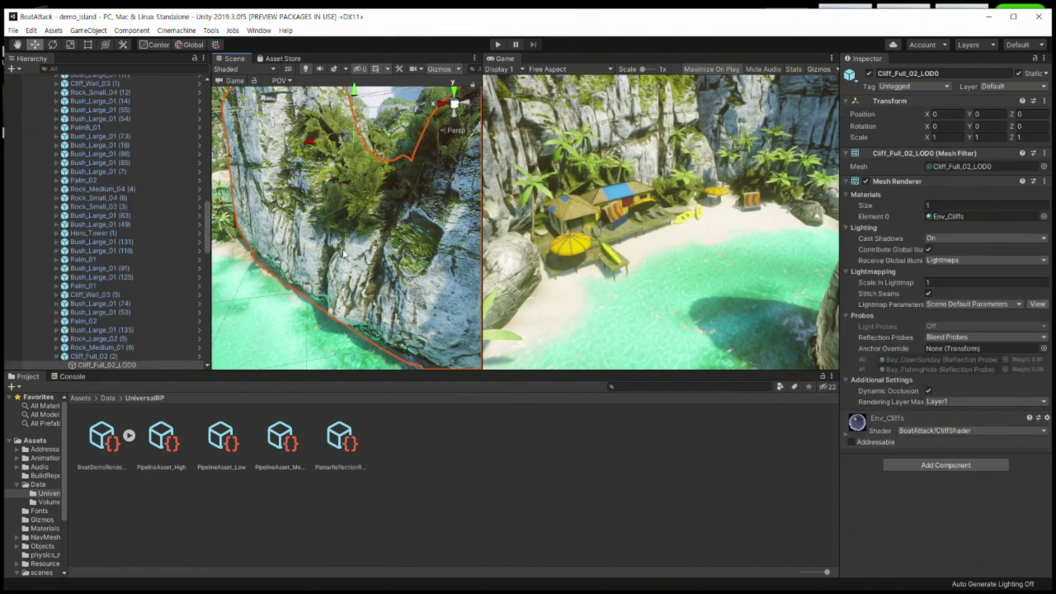
right_click_drag(365, 256, 398, 150)
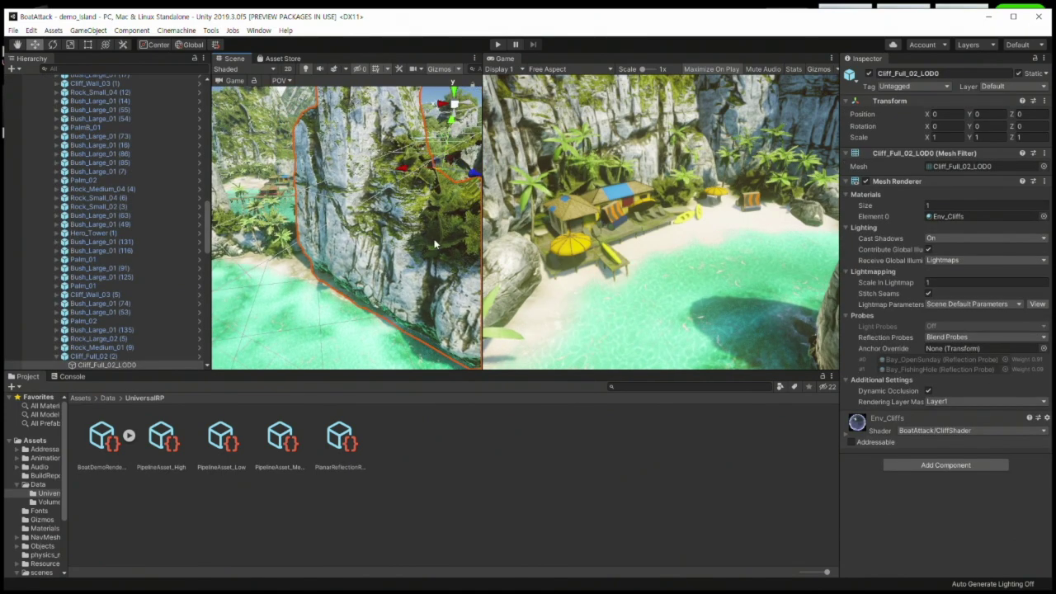
middle_click_drag(424, 245, 407, 236)
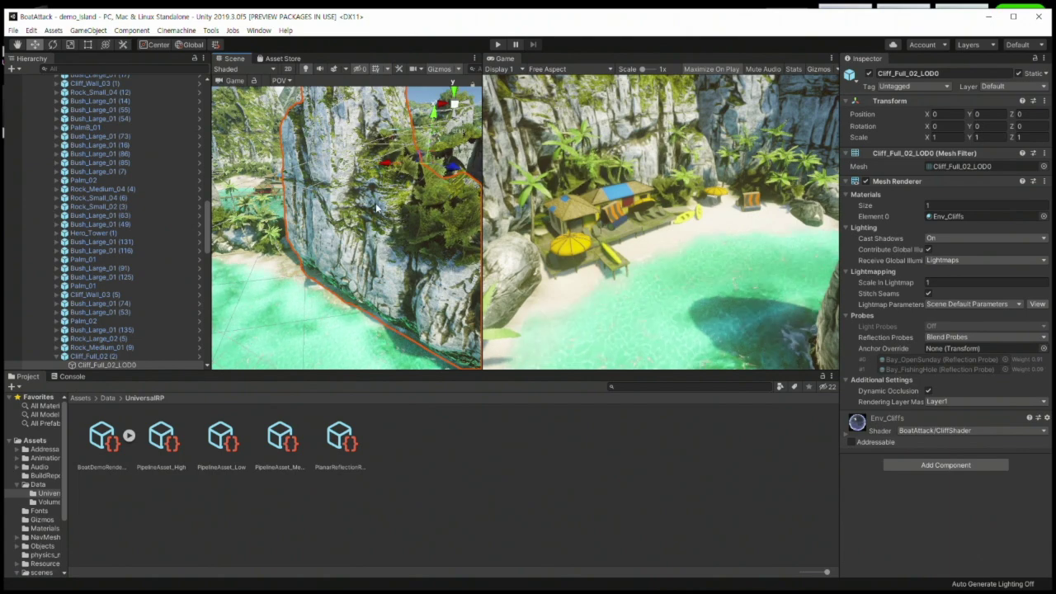
- Align the game camera with the scene view, then fly into the cliff cave
left_click(236, 81)
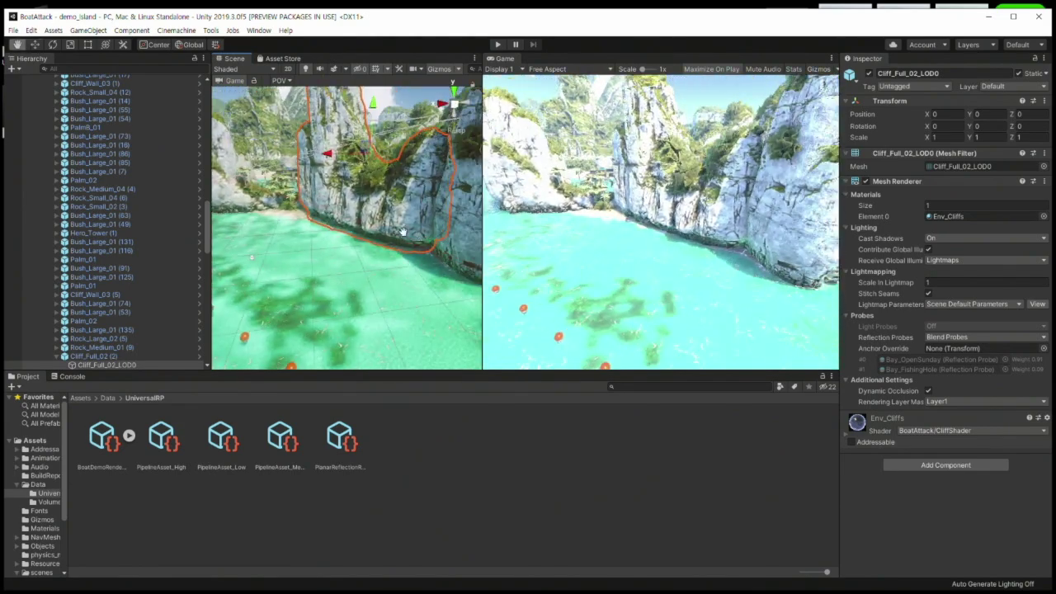
right_click_drag(315, 253, 279, 80)
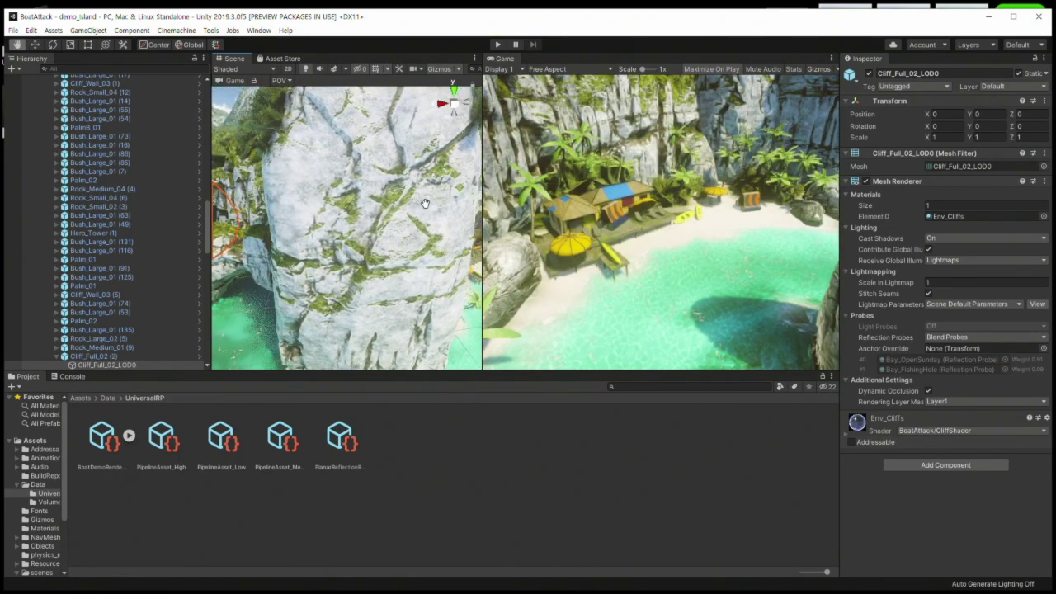
mouse_move(306, 217)
right_mouse_down()
mouse_move(357, 222)
mouse_move(378, 240)
mouse_move(362, 243)
right_mouse_up()
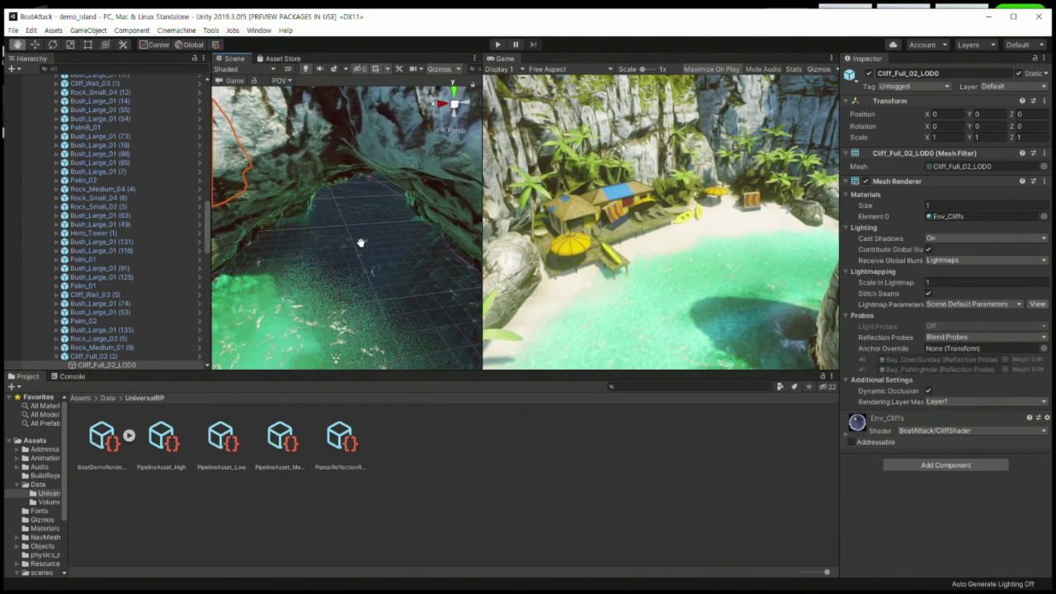
right_click_drag(360, 242, 356, 209)
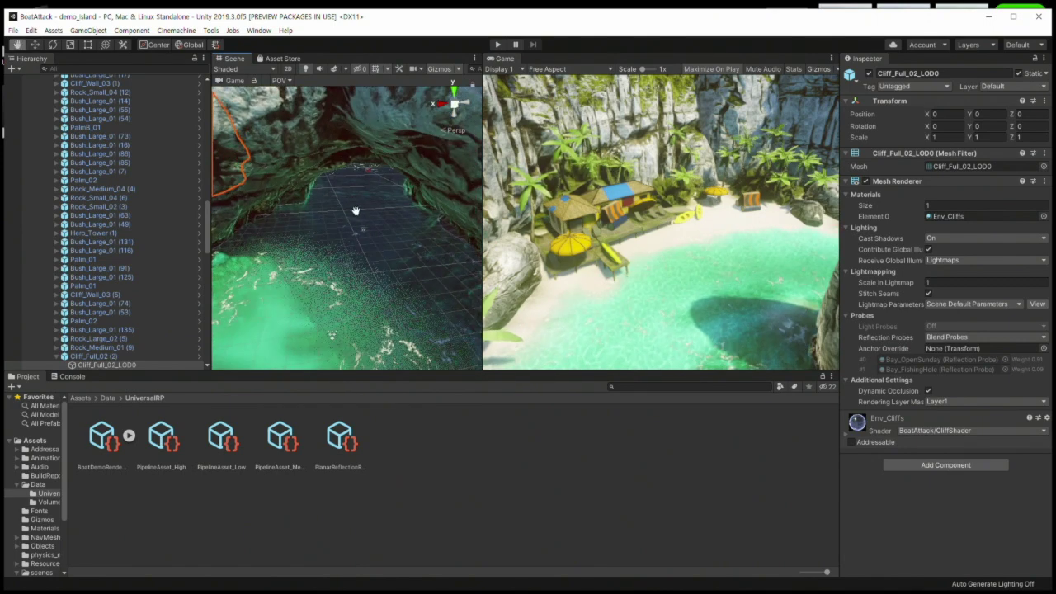
- Adjust the cove view and save it as a New POV
left_click(287, 80)
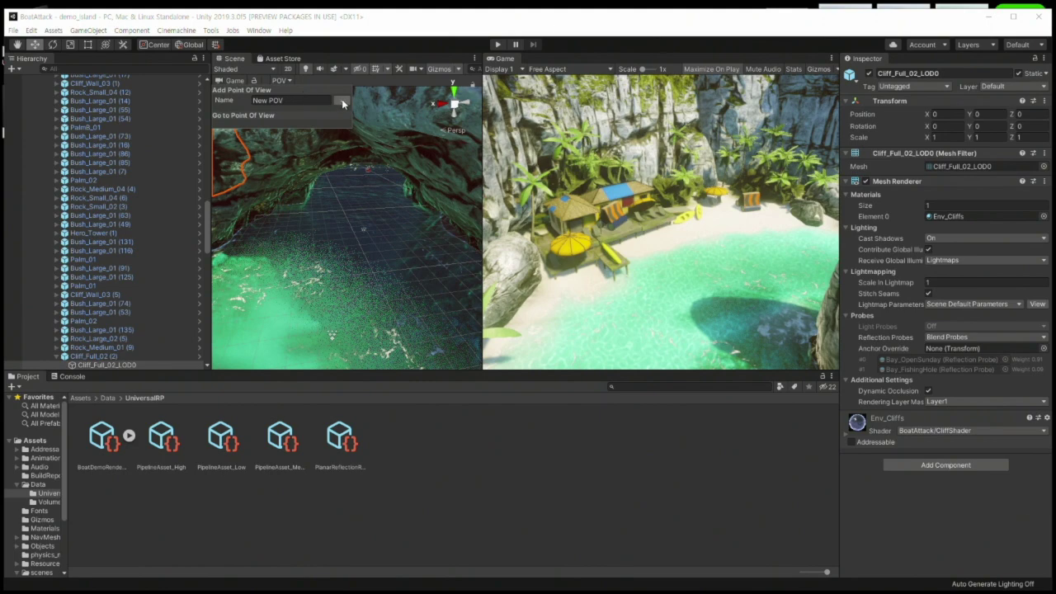
left_click(344, 217)
scroll(344, 214, "down", 3)
scroll(341, 211, "down", 3)
scroll(376, 222, "down", 3)
scroll(376, 222, "down", 3)
scroll(381, 223, "up", 3)
scroll(378, 233, "up", 3)
scroll(375, 245, "up", 3)
scroll(370, 261, "up", 3)
scroll(357, 249, "up", 3)
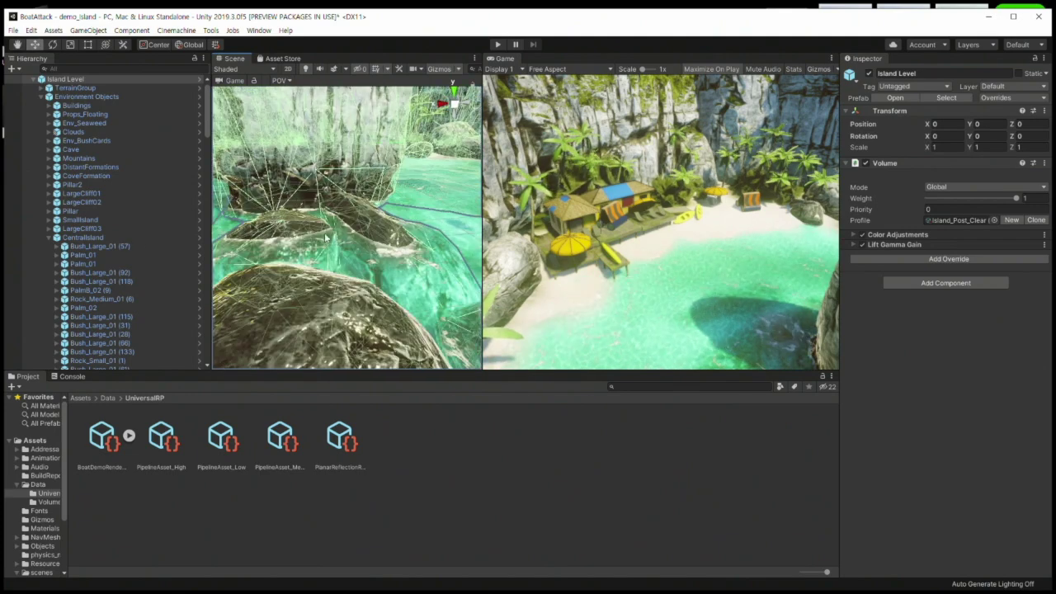
scroll(357, 250, "up", 3)
left_click(280, 80)
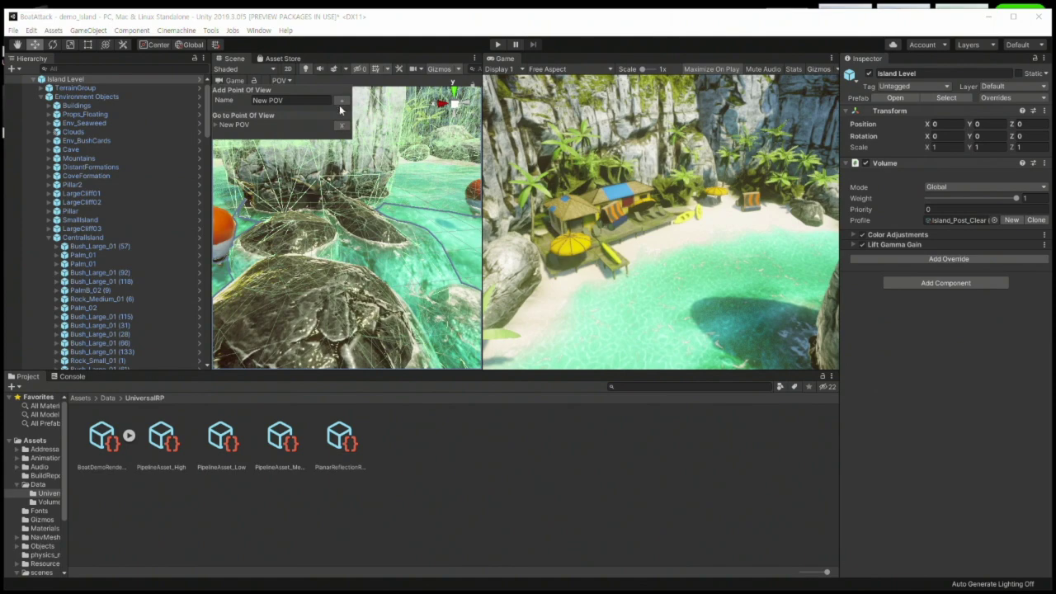
left_click(341, 100)
- Select Cliff_Full_01_LOD0 and frame it in the Scene view
left_click(337, 143)
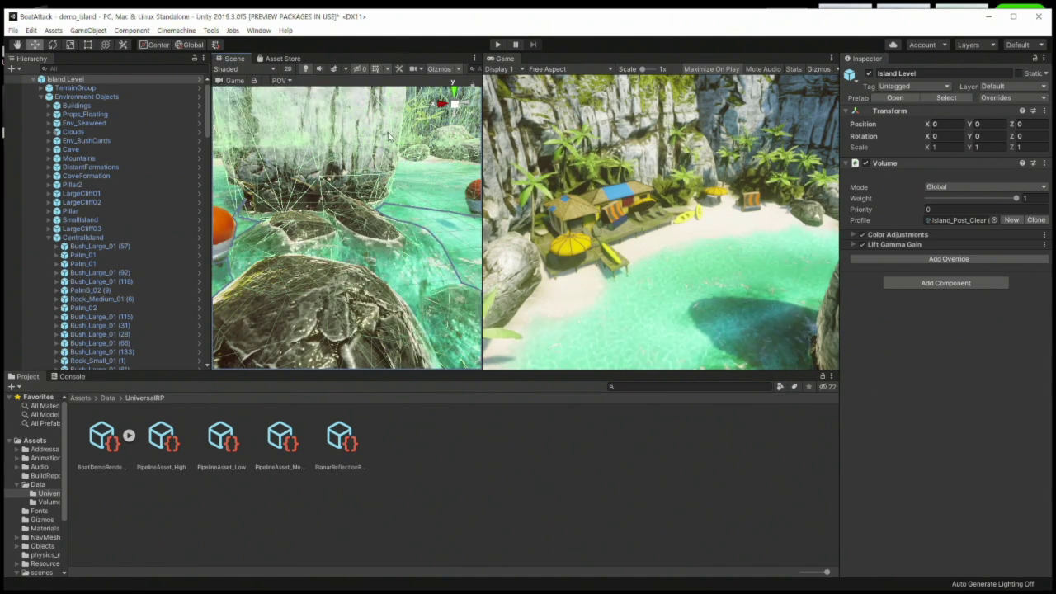
left_click(269, 196)
key("f")
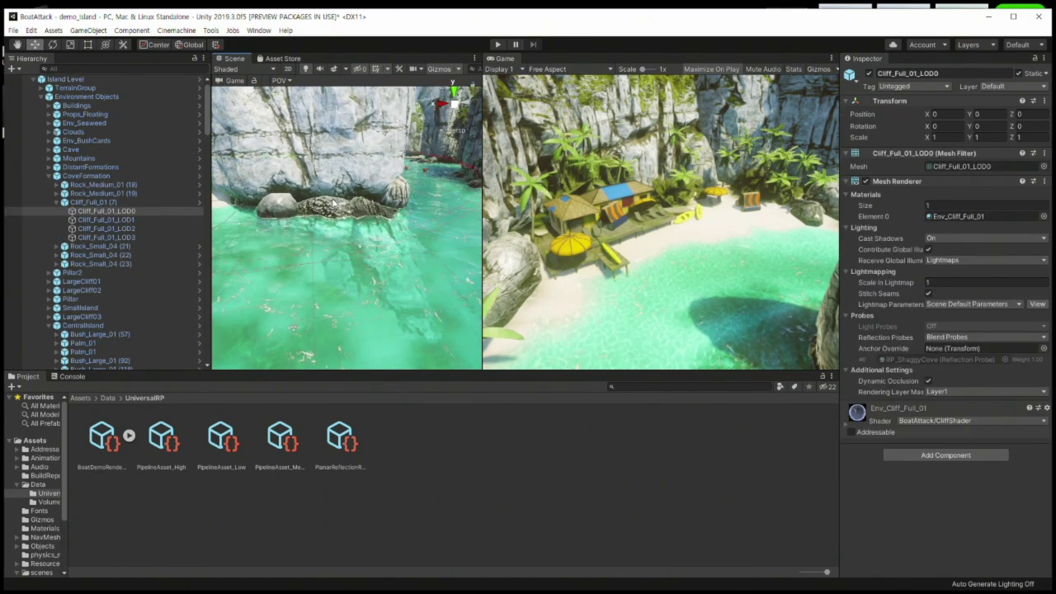
- Jump between the first and second saved New POV viewpoints
left_click(285, 81)
left_click(249, 124)
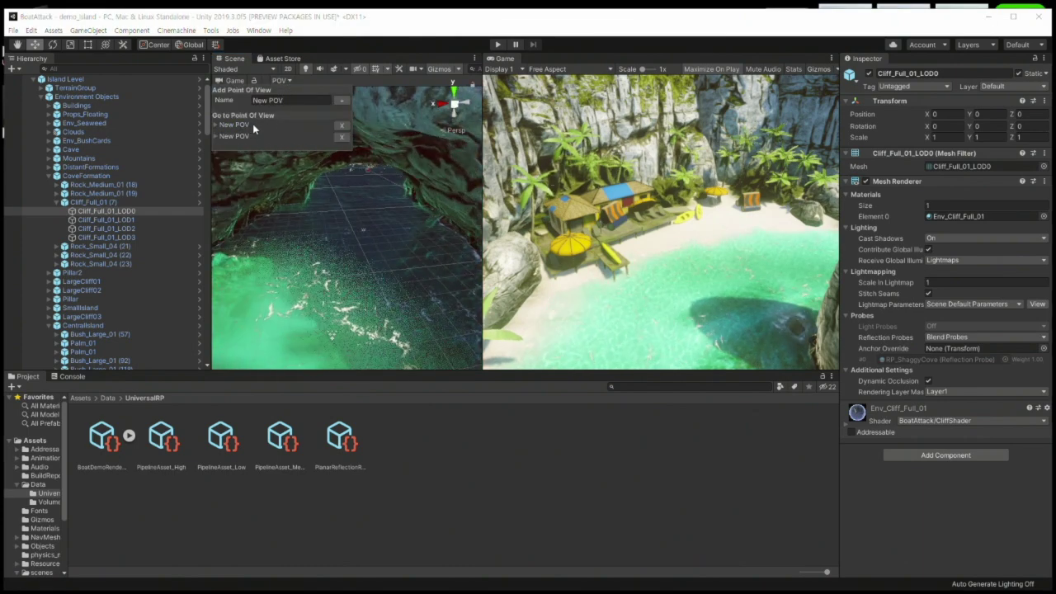
left_click(241, 137)
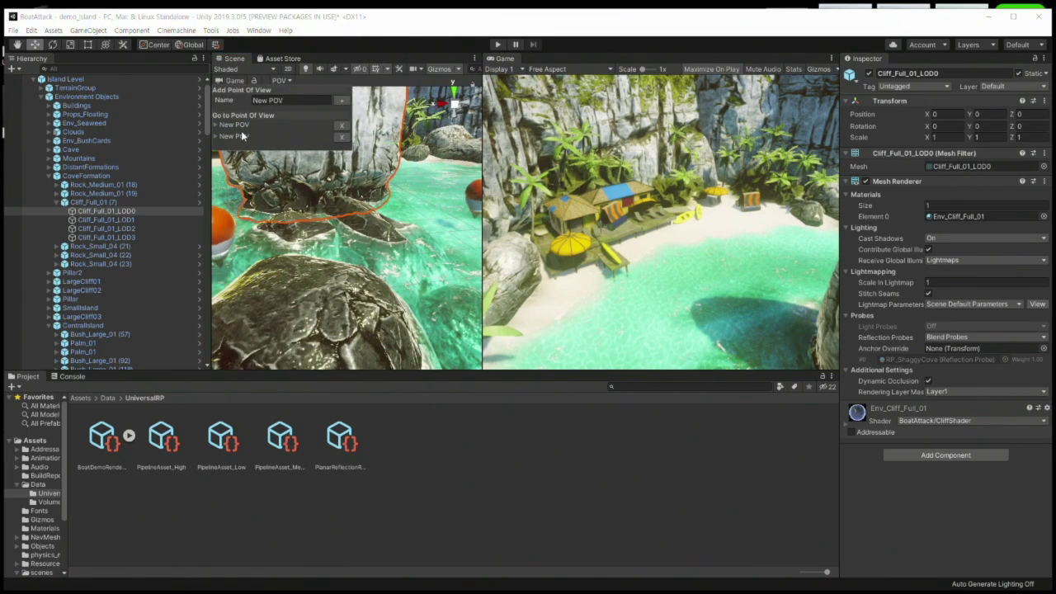
left_click(278, 81)
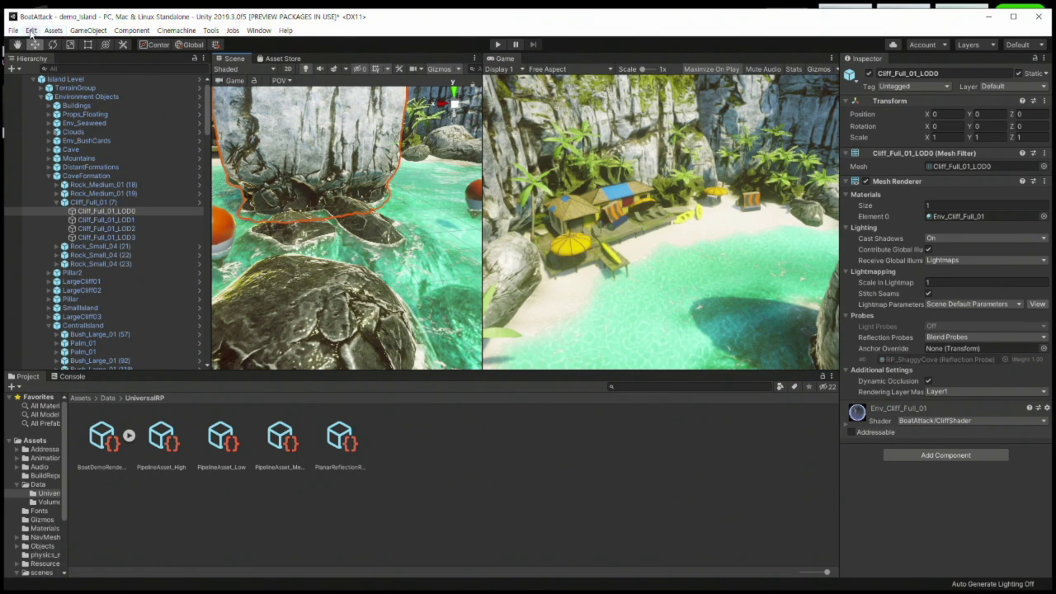
scroll(82, 141, "up", 1)
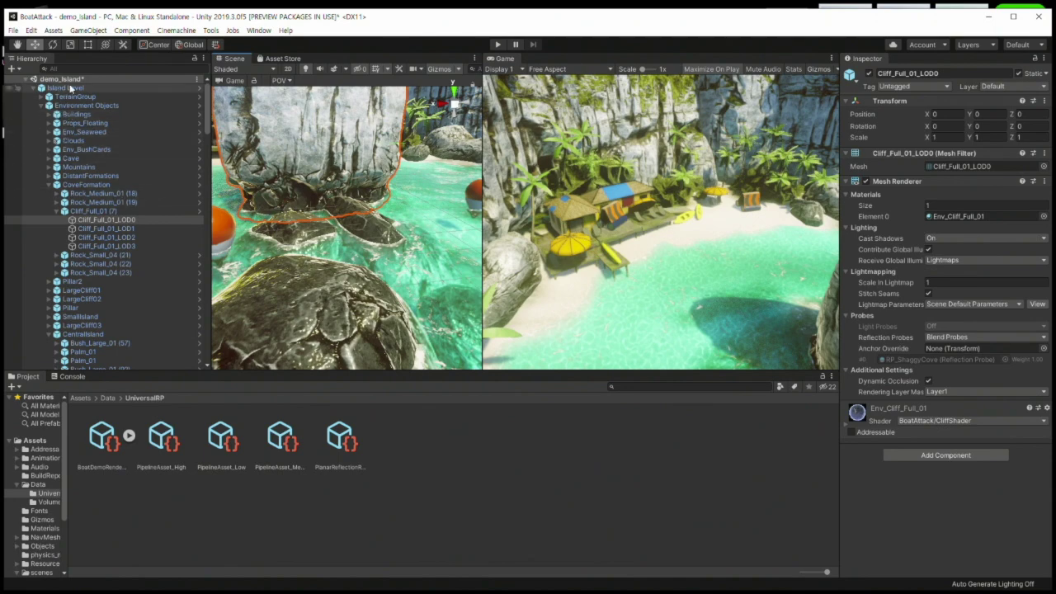
- Enable the Advanced Hierarchy View and select Rock_Medium_01 (18) to show its LOD Group
left_click(32, 30)
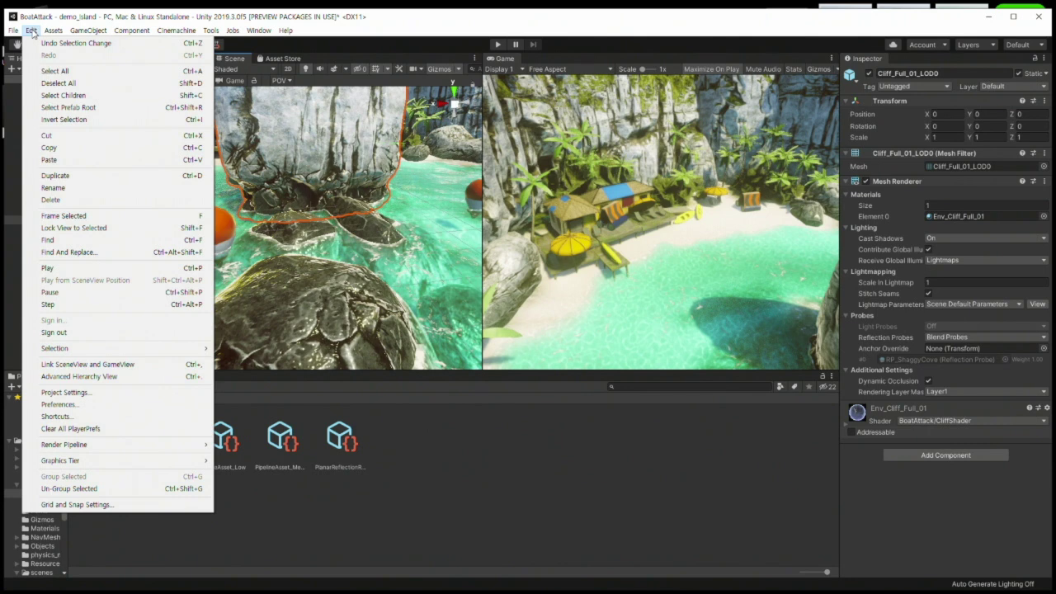
left_click(123, 377)
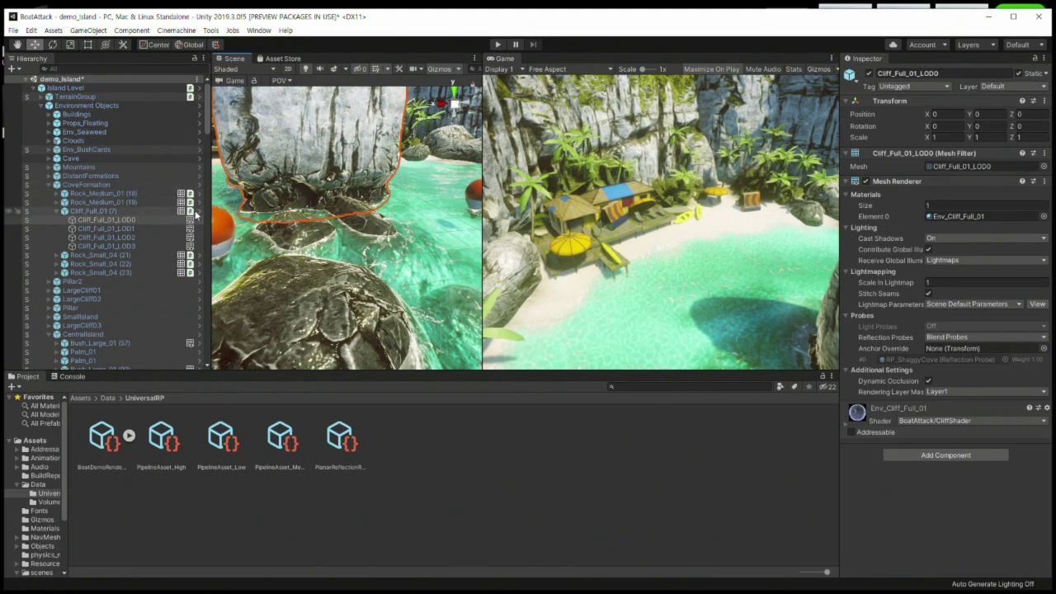
left_click(129, 193)
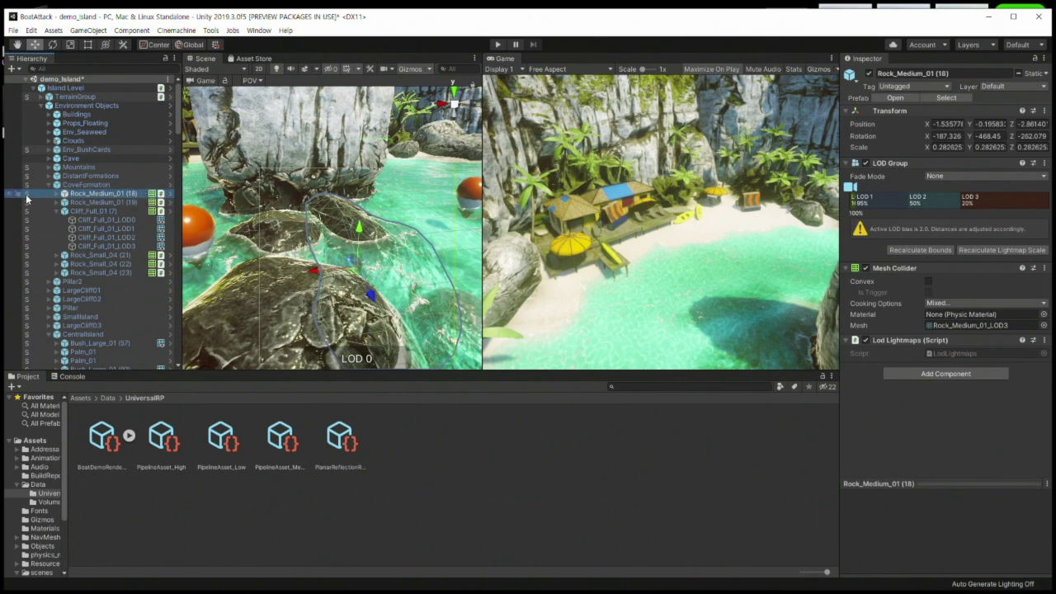
- Create an empty GameObject in the Hierarchy and rename it Env
right_click(56, 155)
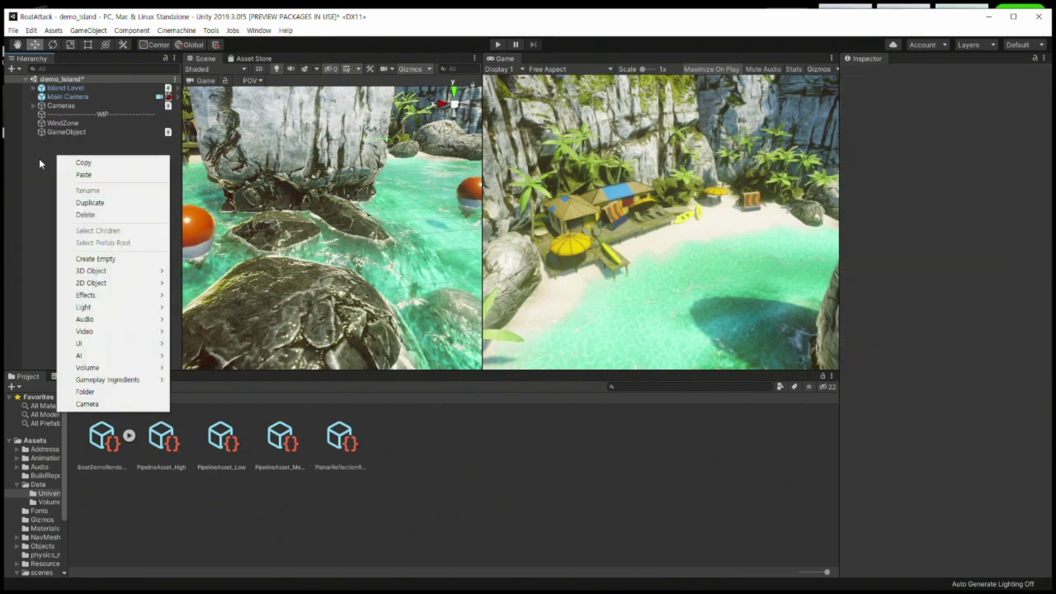
right_click(56, 155)
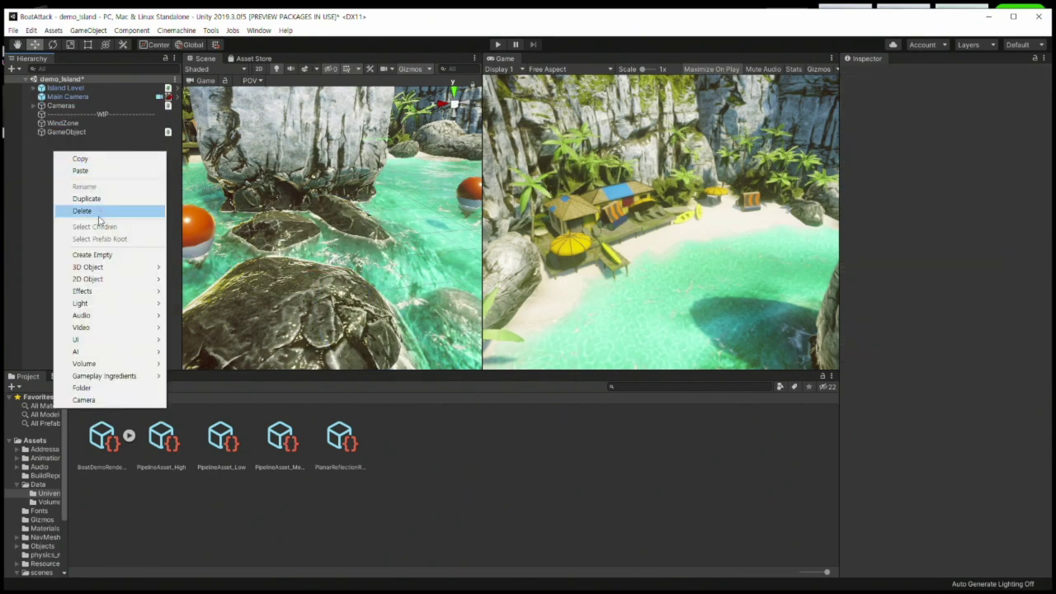
left_click(92, 254)
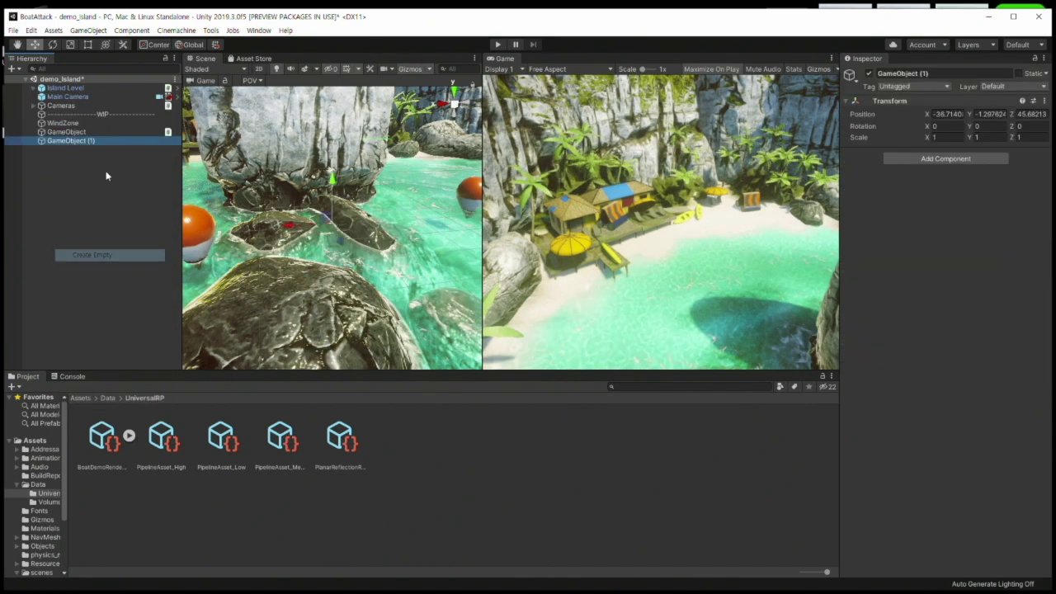
left_click(953, 73)
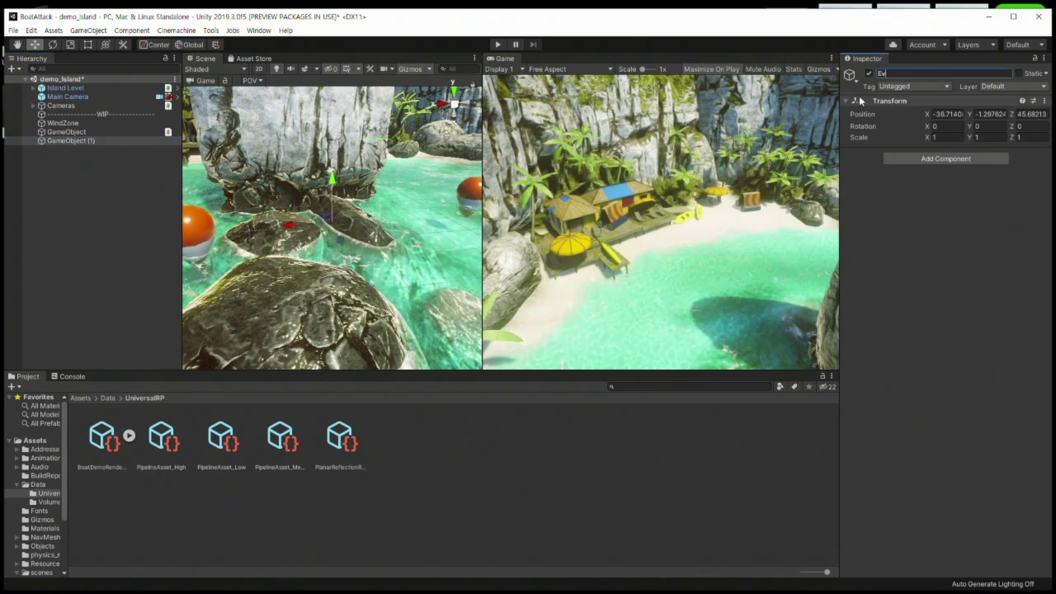
type("Env")
key("Return")
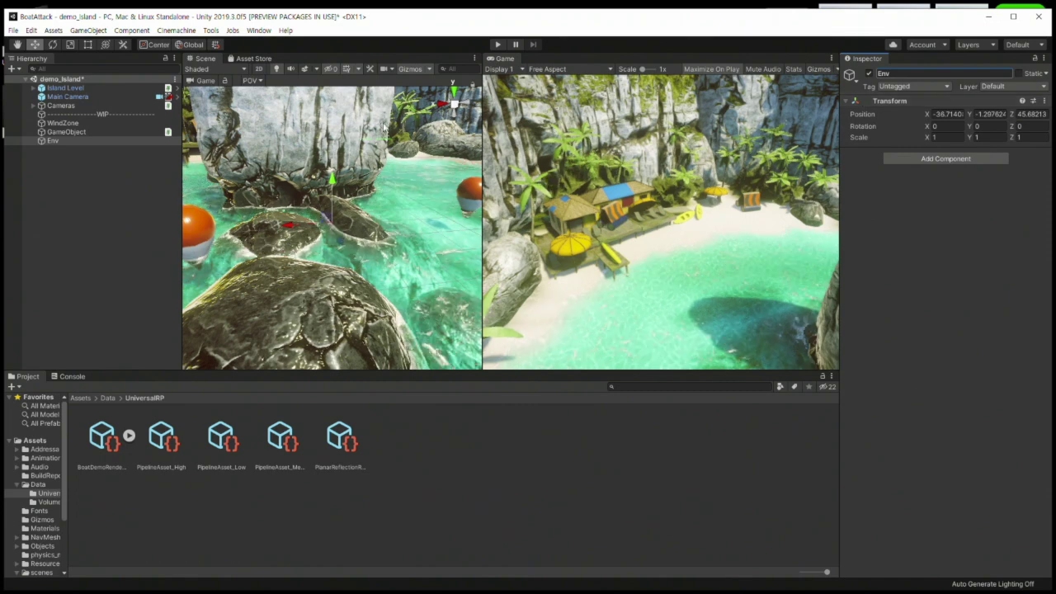
- Reset Env's Transform to the origin, then delete Env
left_click(1043, 102)
left_click(998, 112)
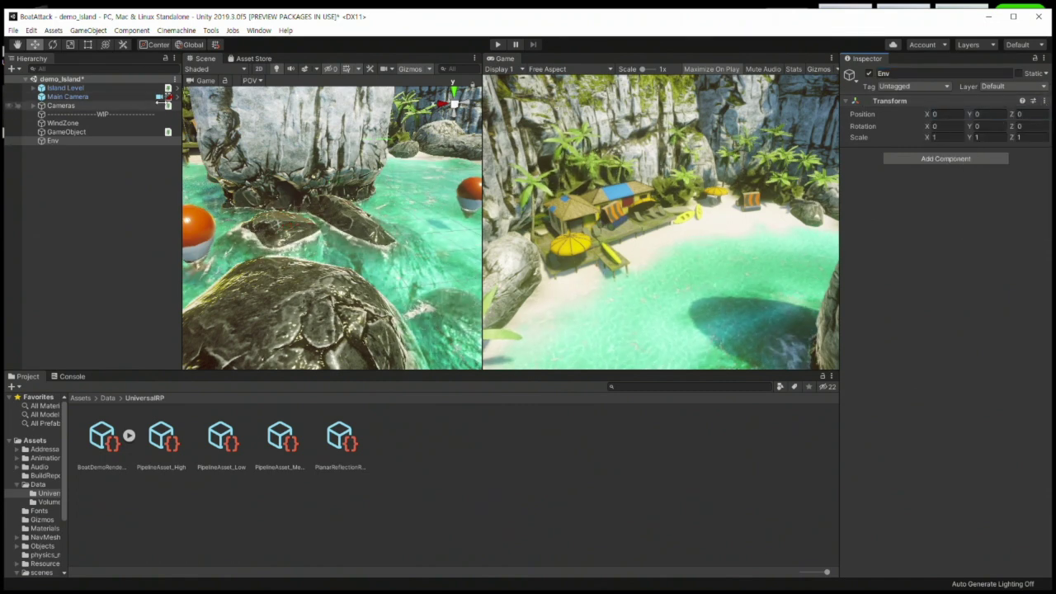
right_click(52, 142)
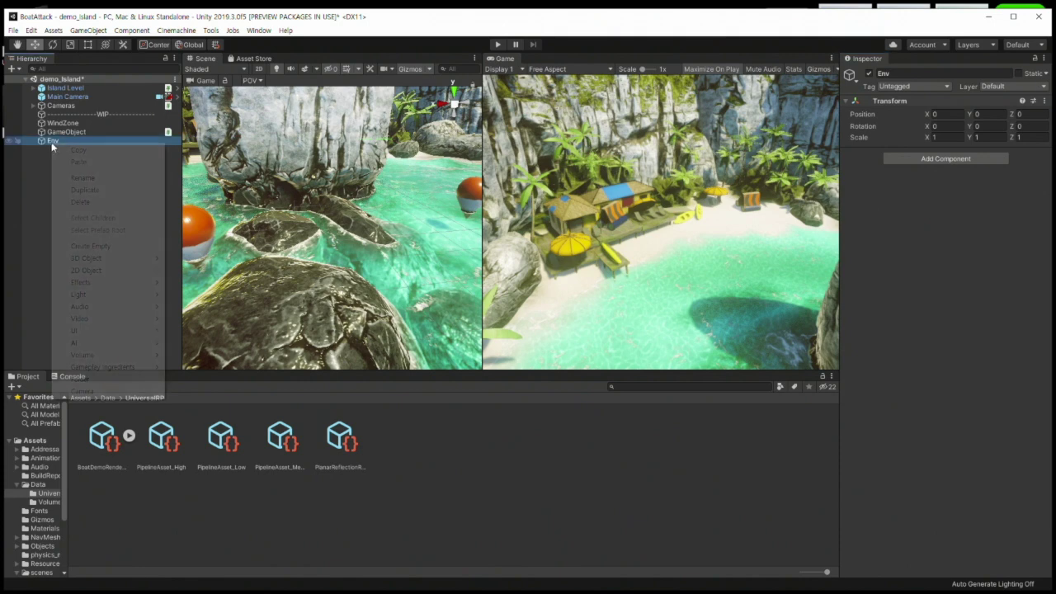
left_click(92, 203)
left_click(58, 79)
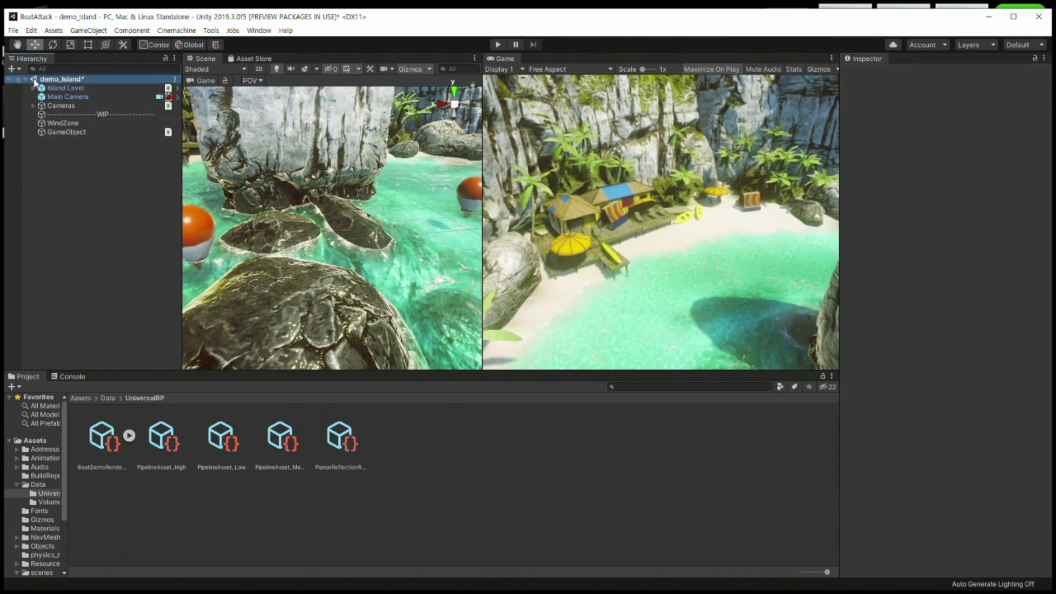
- Add and delete a trial Folder object, then dock the Game tab beside the Scene tab
left_click(11, 69)
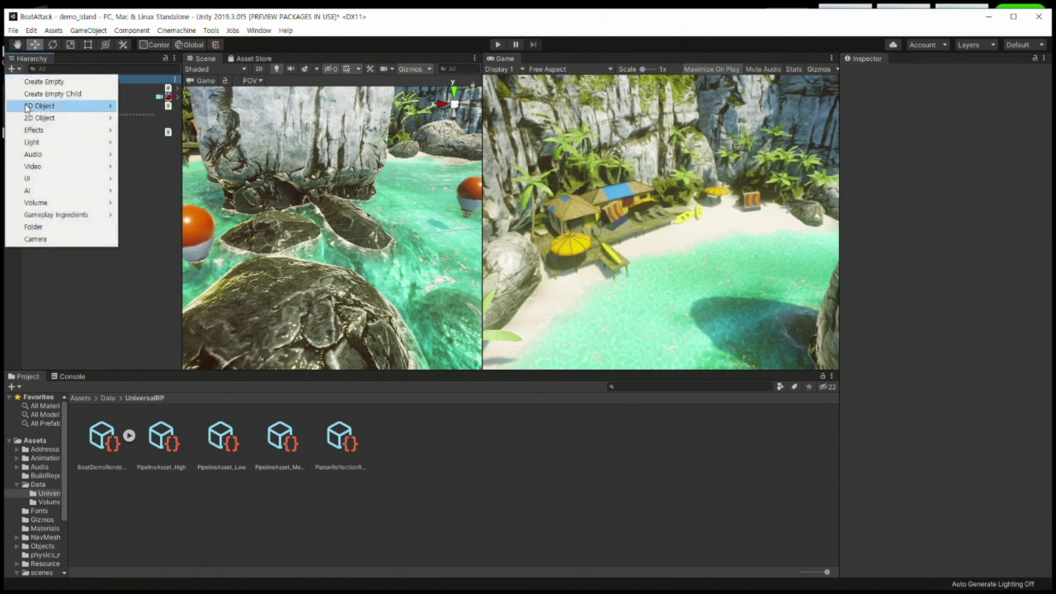
left_click(33, 226)
left_click(51, 141)
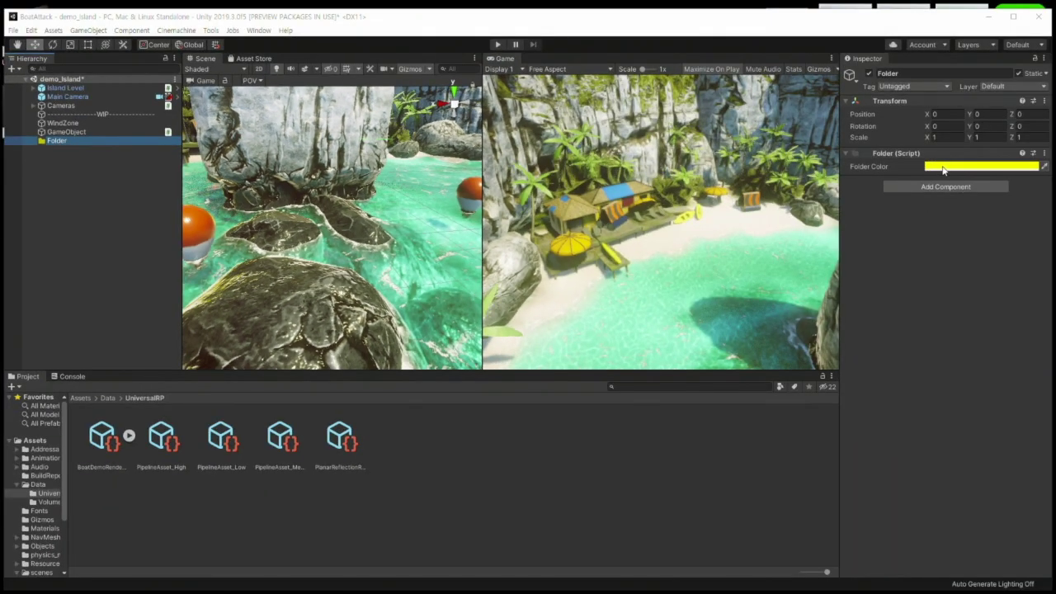
right_click(84, 140)
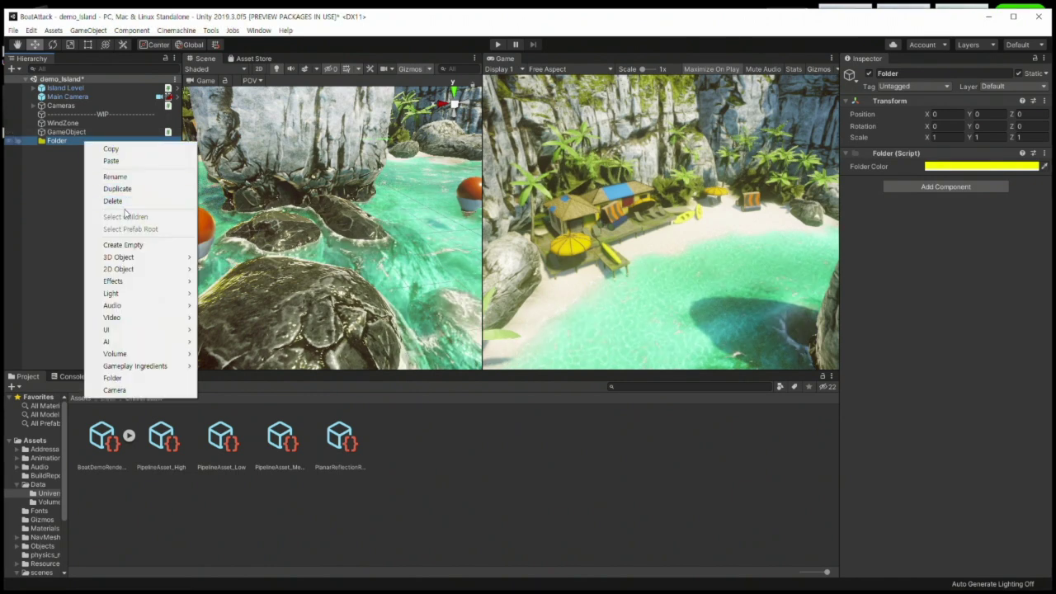
left_click(113, 201)
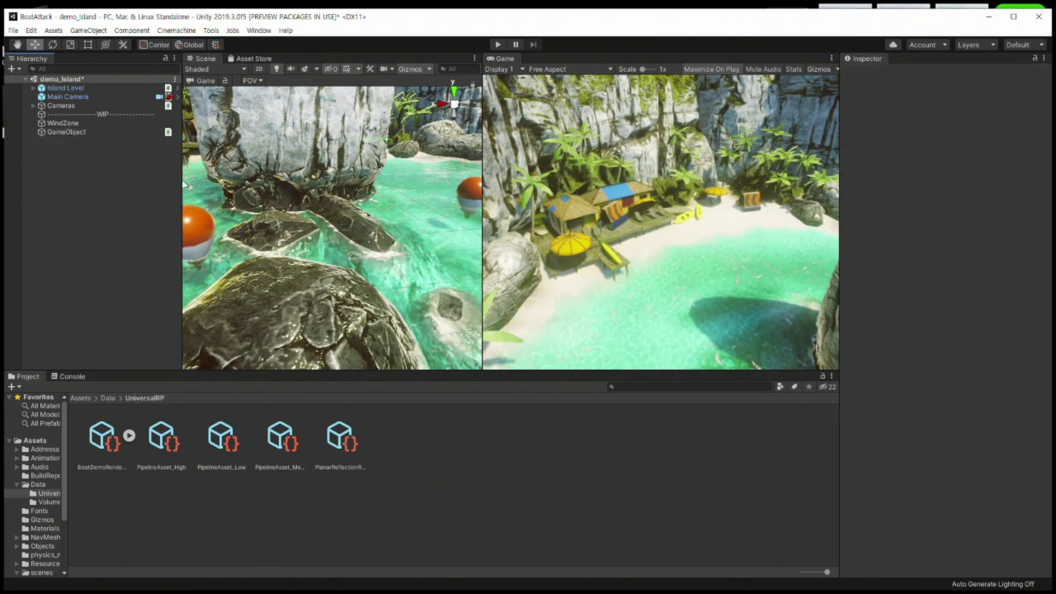
left_click_drag(498, 61, 245, 68)
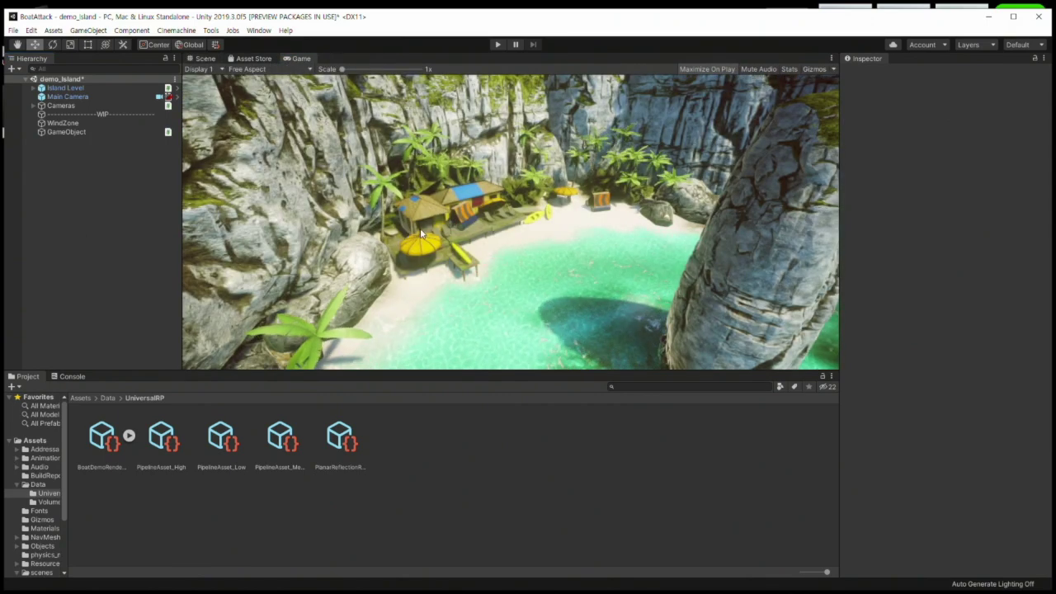
- Switch to the Scene view and orbit so the rock pillar sits before the cliffs
key("ctrl+1")
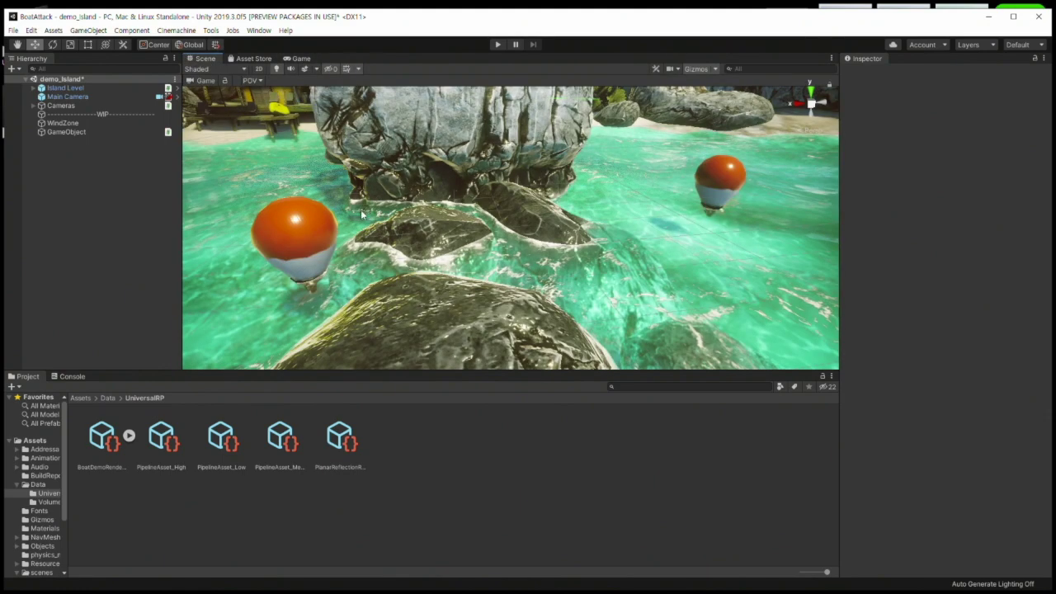
scroll(335, 145, "down", 2)
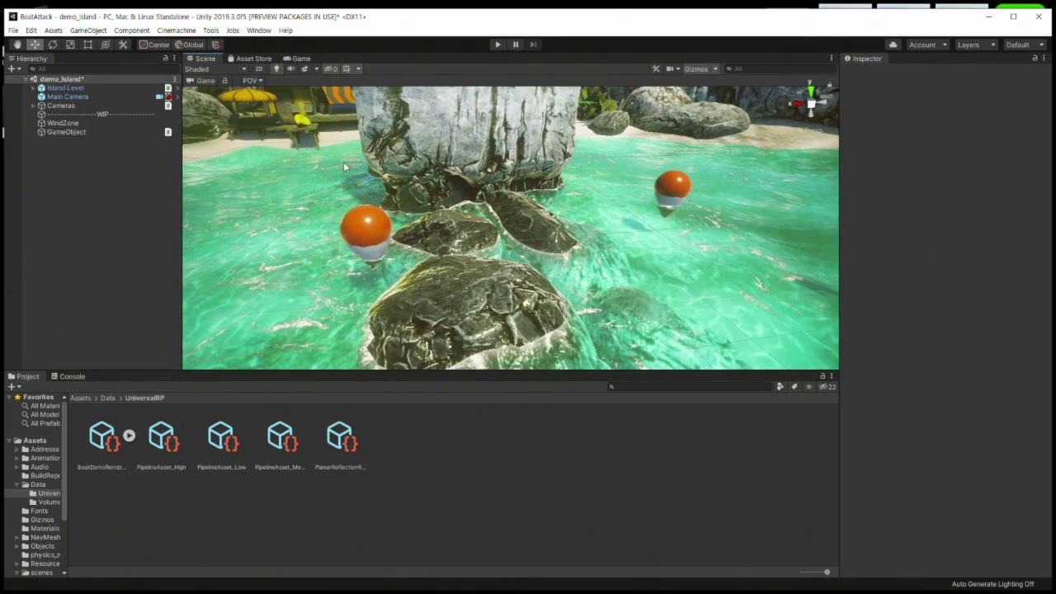
scroll(388, 155, "down", 4)
scroll(438, 165, "down", 4)
scroll(488, 175, "down", 3)
left_click_drag(489, 175, 313, 258, "alt")
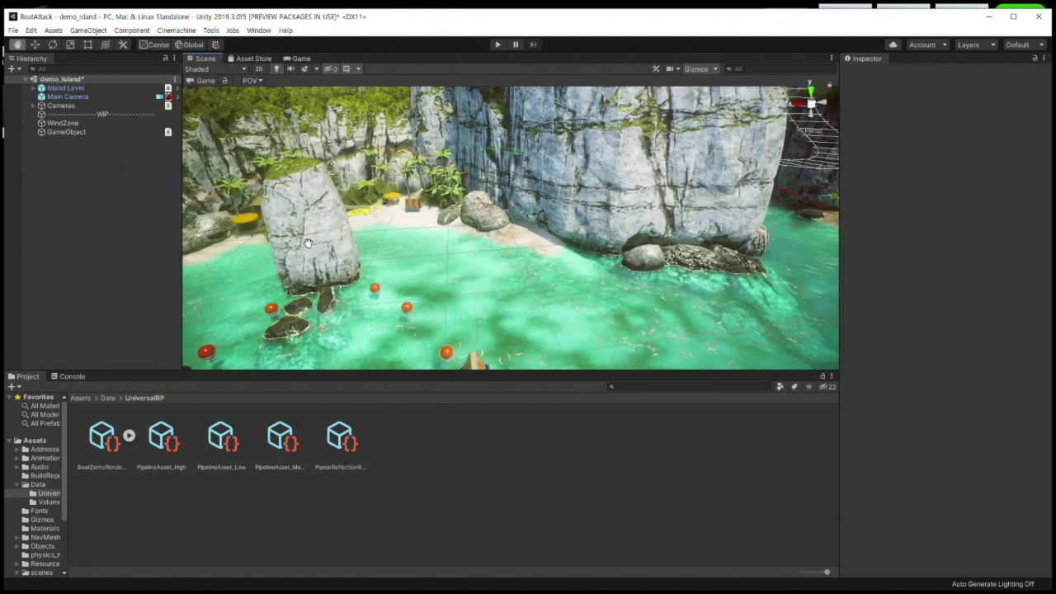
scroll(804, 147, "down", 3)
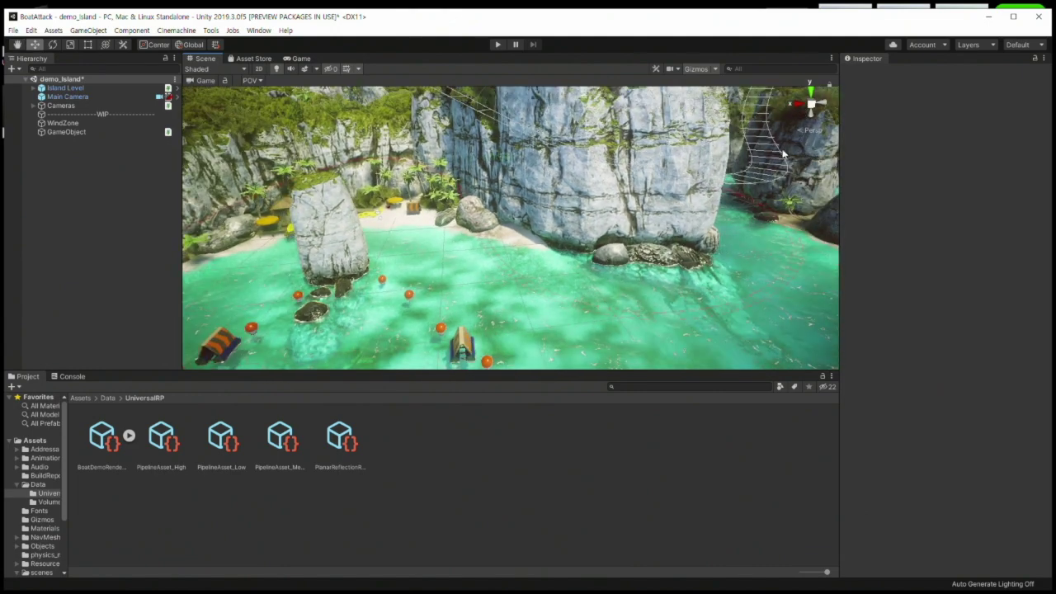
scroll(742, 145, "down", 3)
scroll(697, 140, "down", 2)
scroll(673, 211, "down", 2)
scroll(664, 213, "up", 3)
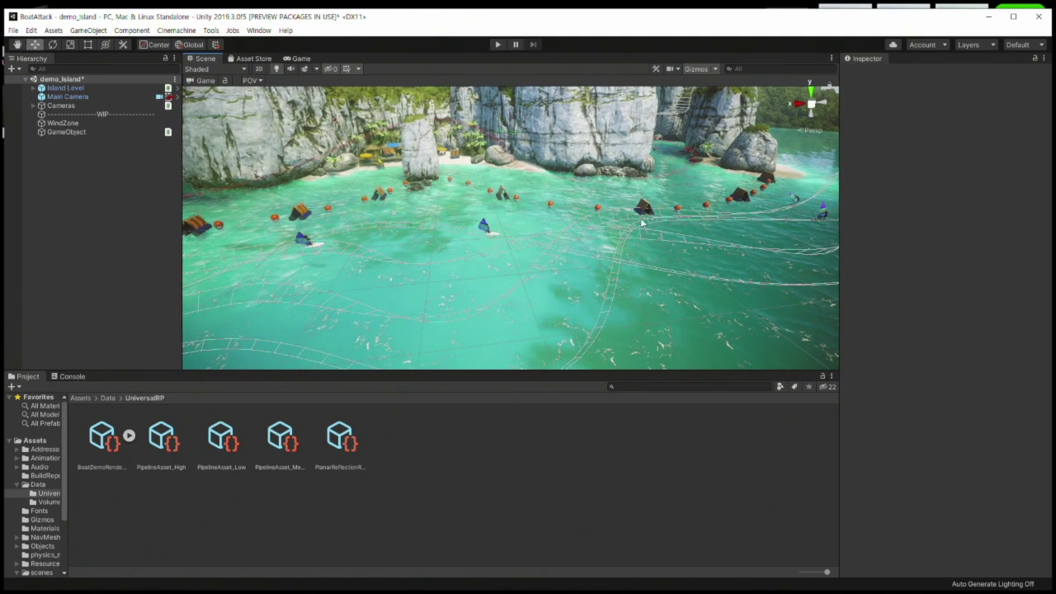
scroll(569, 239, "up", 3)
scroll(462, 268, "up", 3)
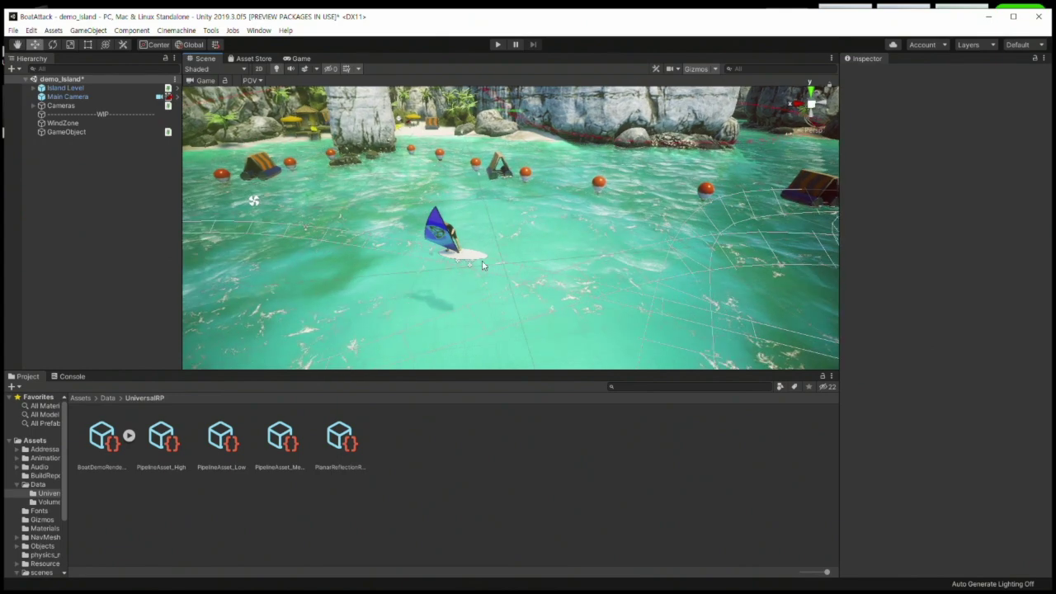
scroll(462, 268, "up", 3)
- Pan past the windsurfer and buoys to a wide aerial view, then swing down to the cliff beach
mouse_move(405, 280)
middle_mouse_down()
mouse_move(444, 269)
mouse_move(318, 273)
middle_mouse_up()
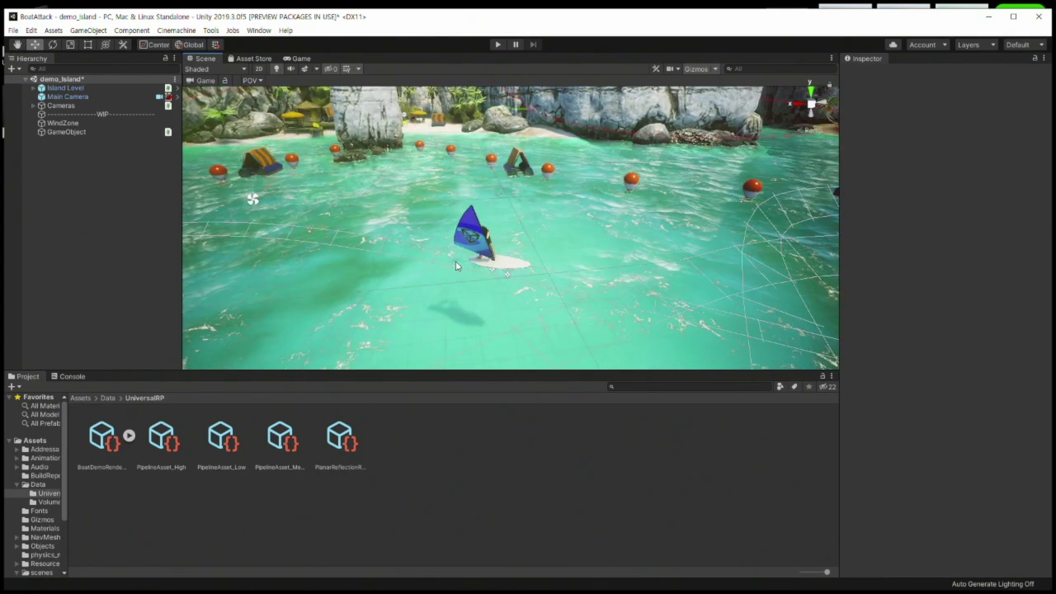
scroll(498, 288, "down", 3)
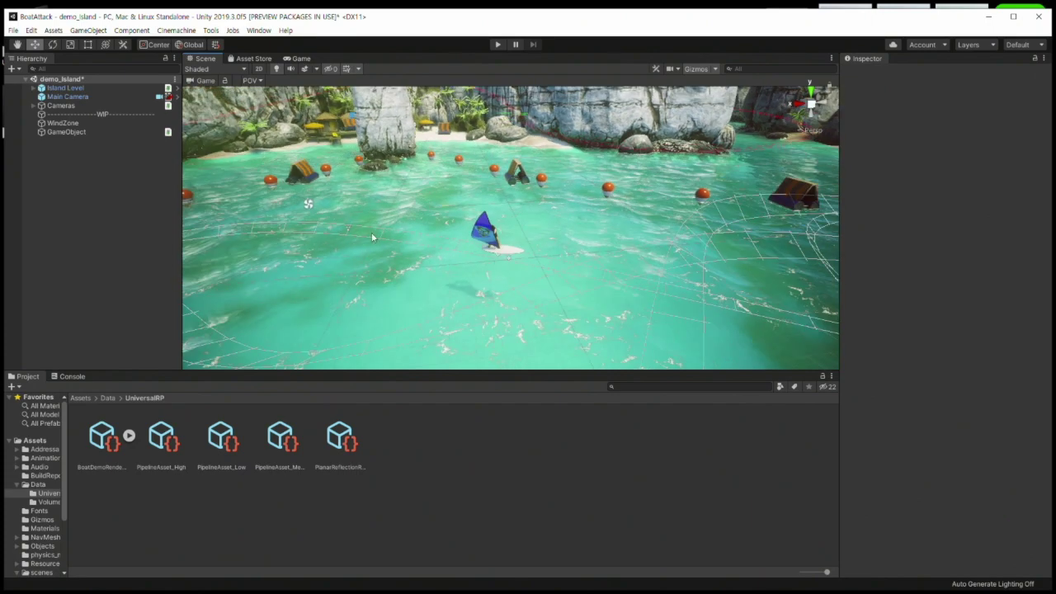
mouse_move(371, 231)
middle_mouse_down()
mouse_move(433, 336)
mouse_move(568, 175)
middle_mouse_up()
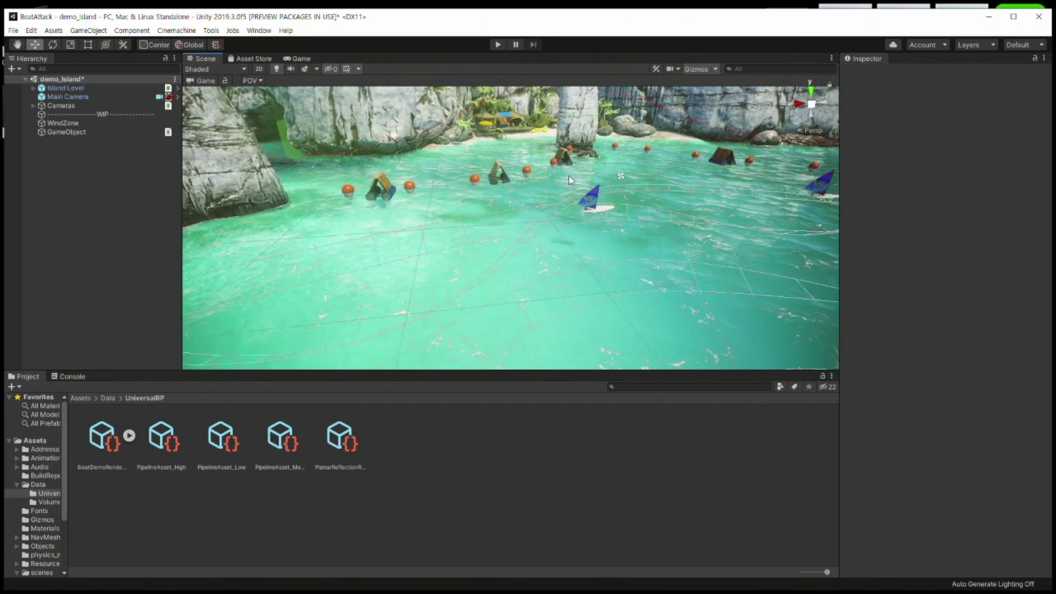
left_click_drag(569, 180, 560, 231, "alt")
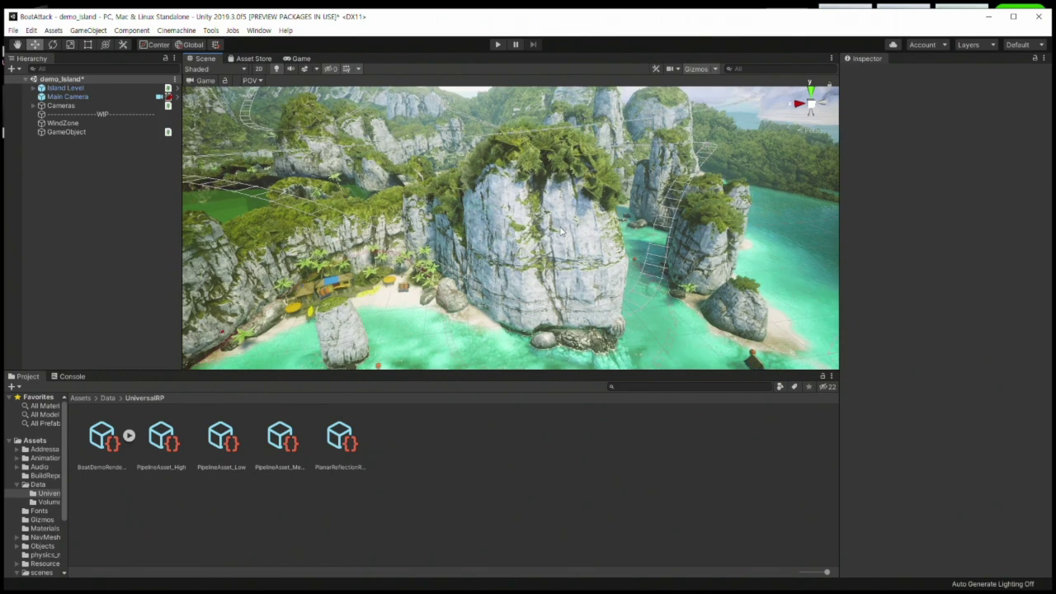
scroll(563, 227, "down", 3)
left_click_drag(494, 204, 610, 251, "alt")
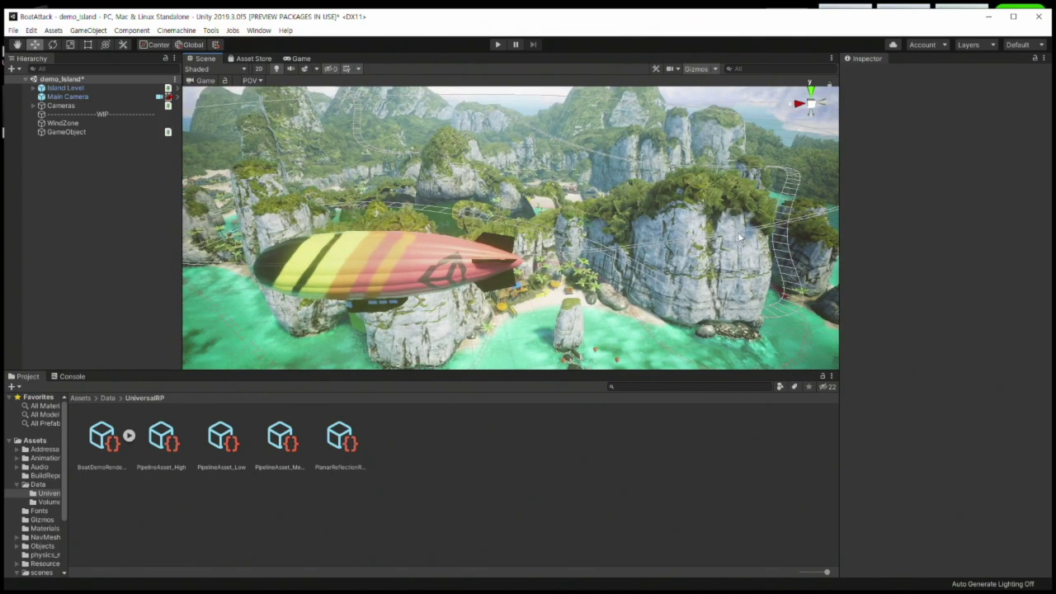
left_click_drag(438, 258, 575, 262, "alt")
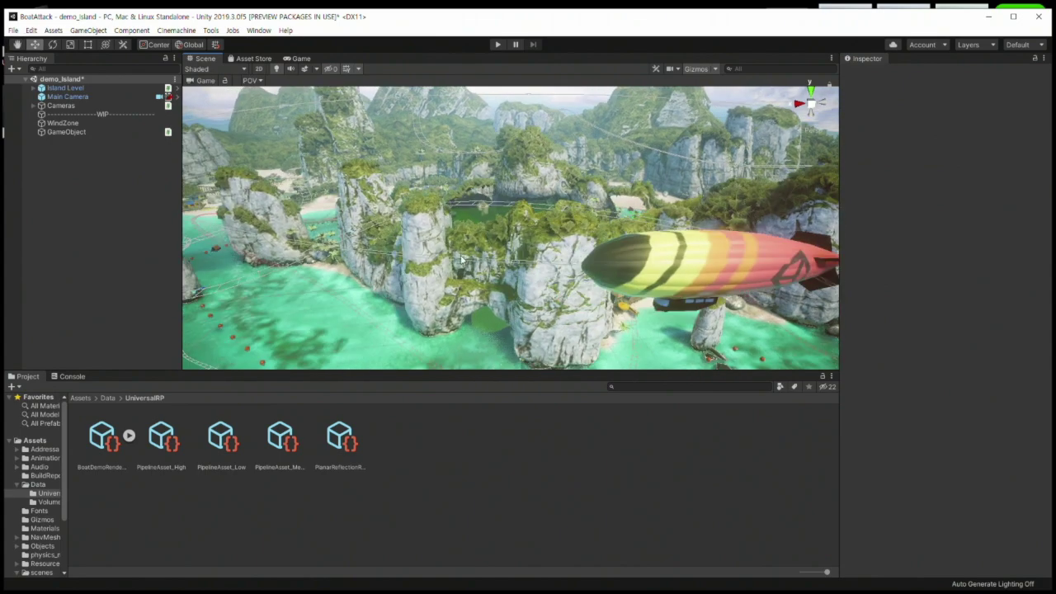
left_click_drag(419, 261, 291, 219, "alt")
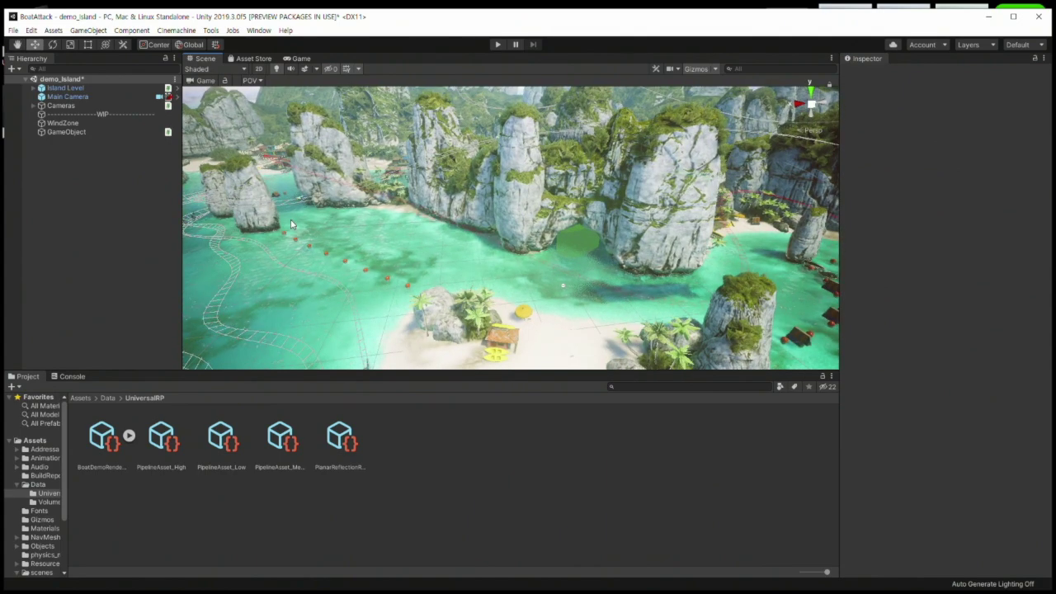
left_click(103, 68)
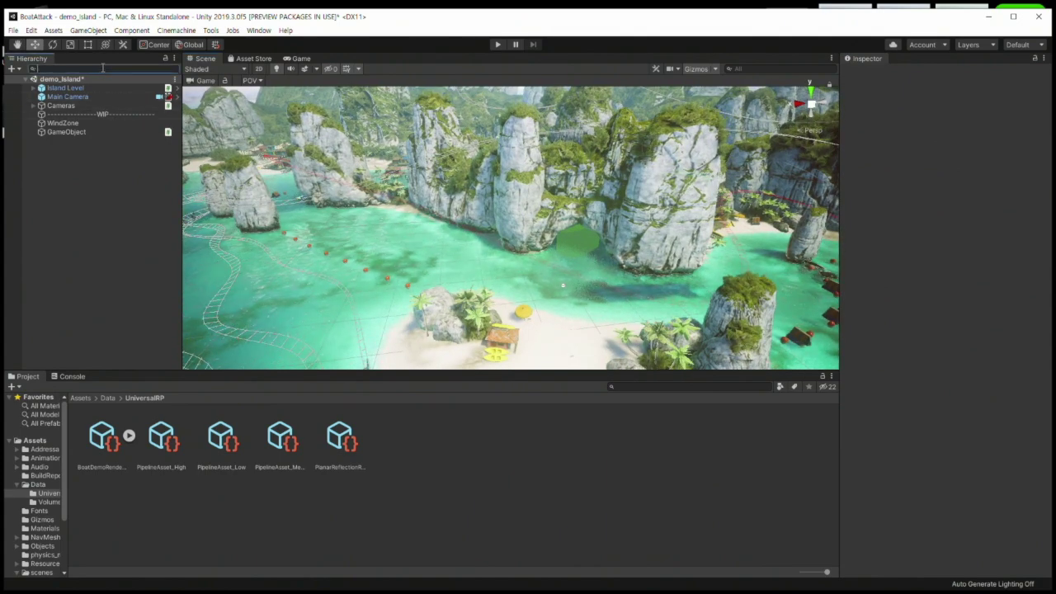
- Search 'track', frame SurferTrack01's waypoint path, then clear the search
type("track")
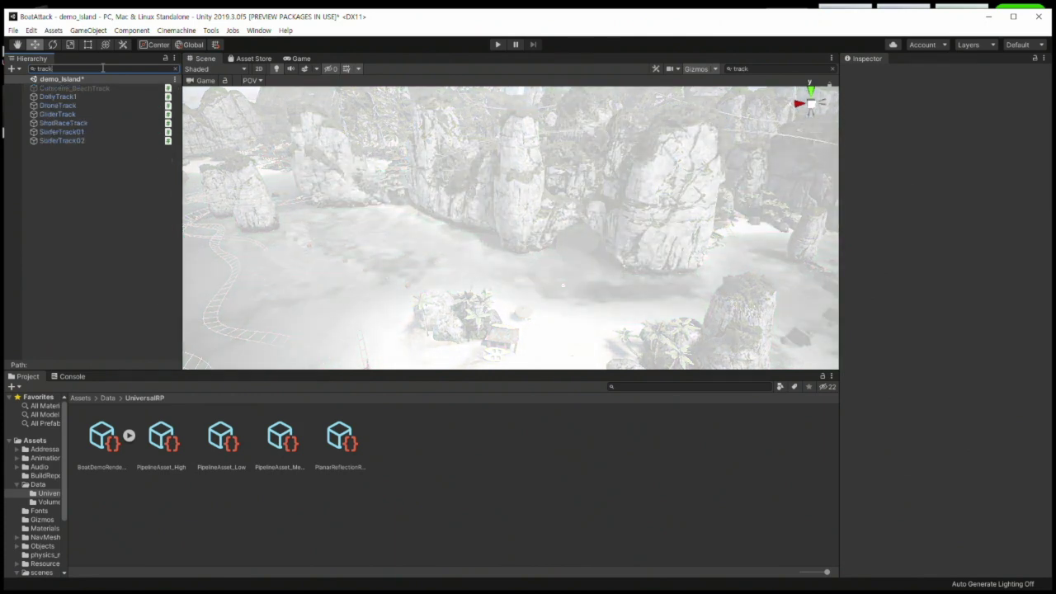
double_click(79, 132)
left_click(173, 68)
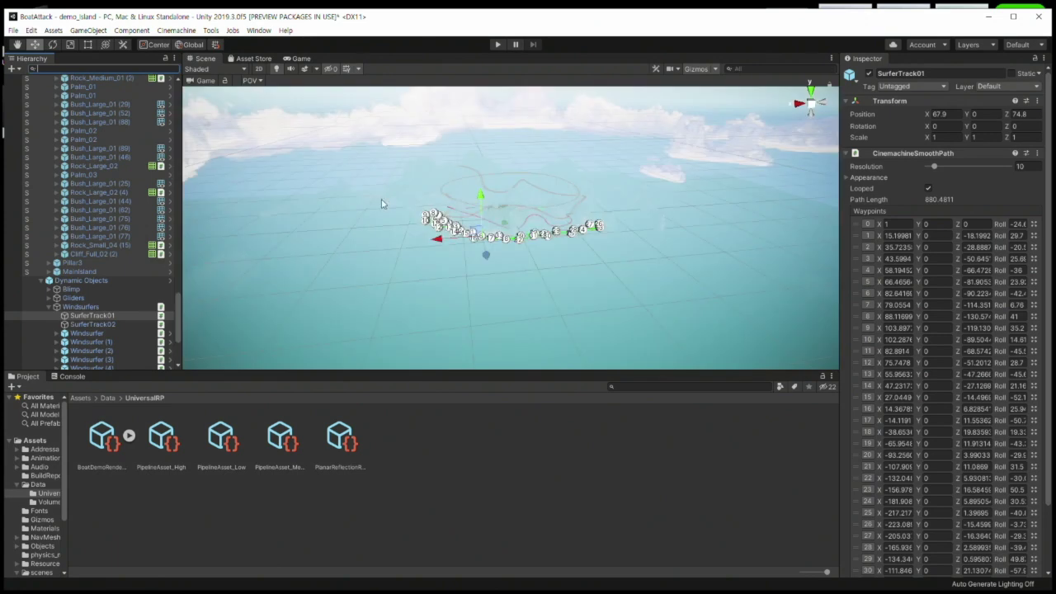
- Orbit low over the surfer path, then swing past the cliffs and bay toward the rocks
scroll(601, 302, "up", 3)
scroll(601, 303, "up", 2)
scroll(600, 303, "up", 2)
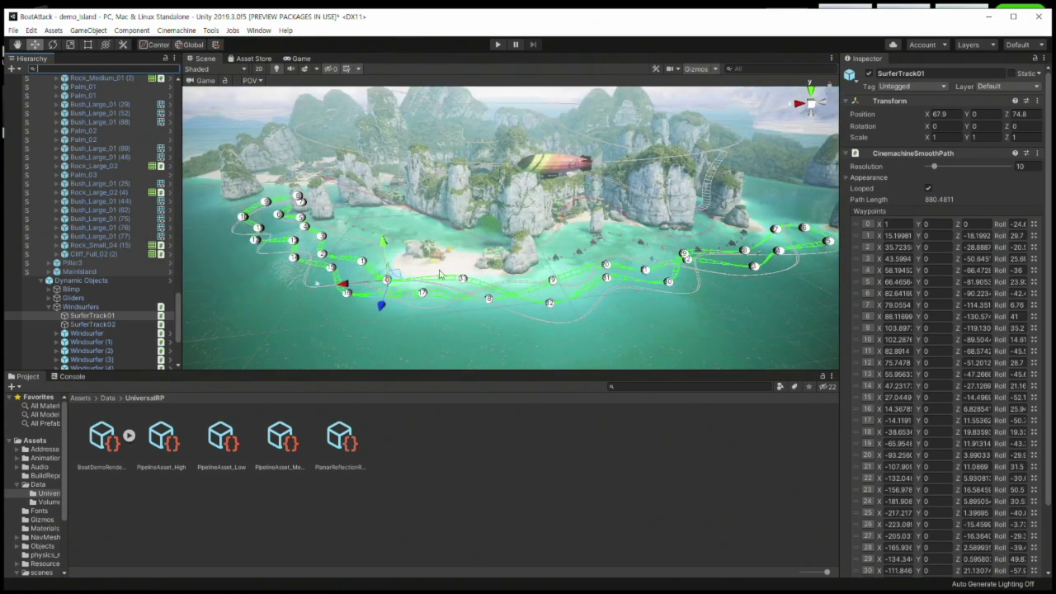
left_click_drag(638, 304, 613, 281, "alt")
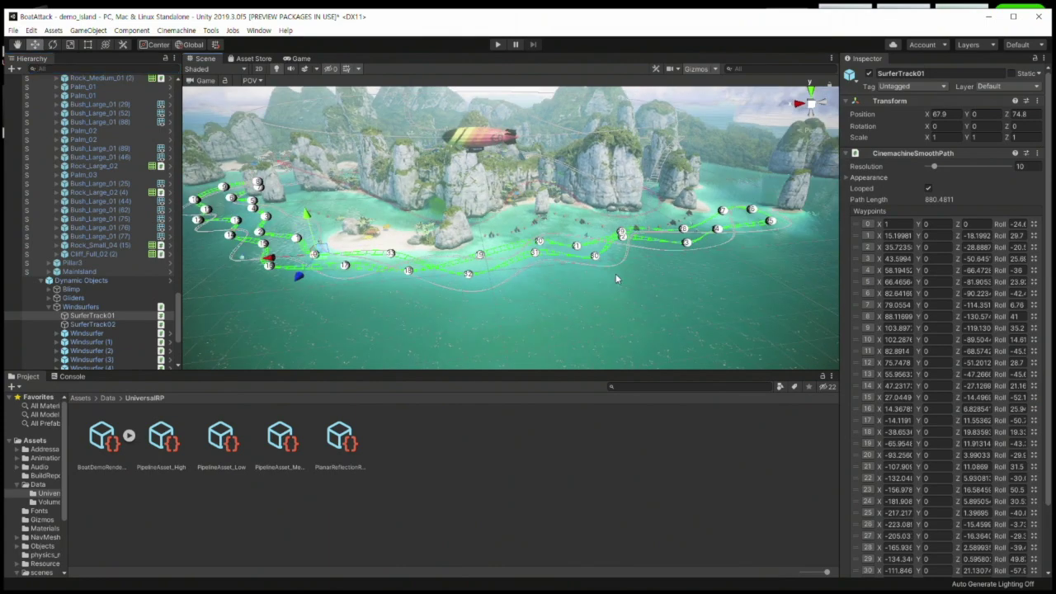
scroll(879, 233, "down", 3)
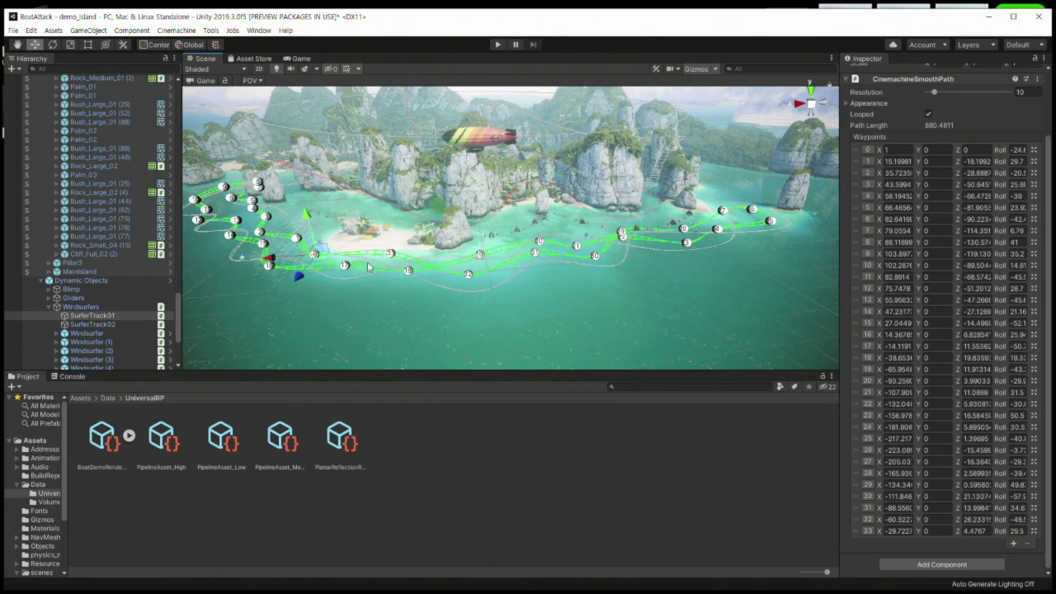
scroll(369, 266, "up", 5)
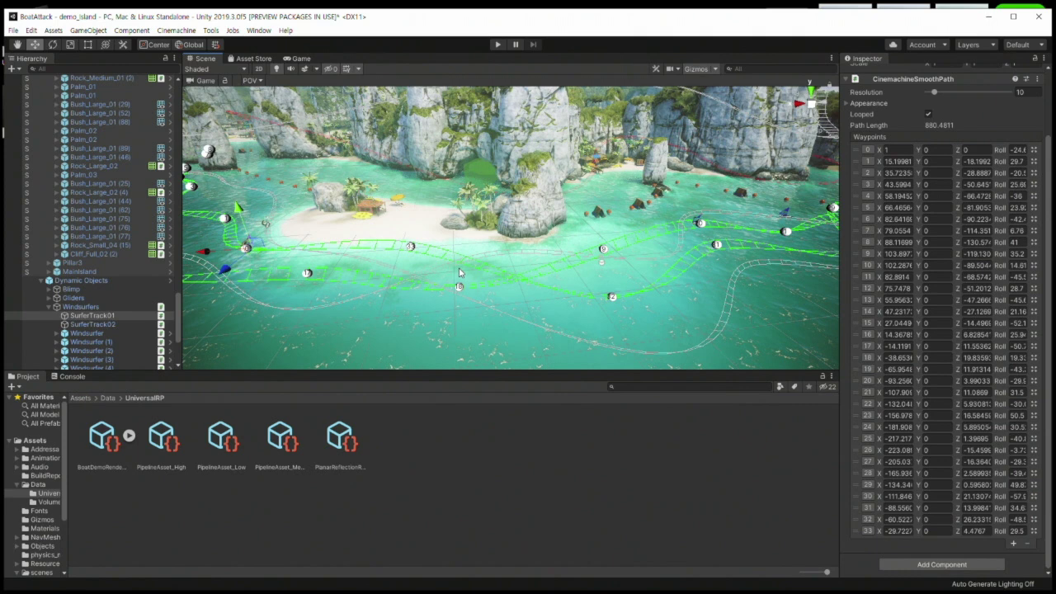
mouse_move(459, 272)
right_mouse_down()
mouse_move(497, 187)
mouse_move(521, 173)
right_mouse_up()
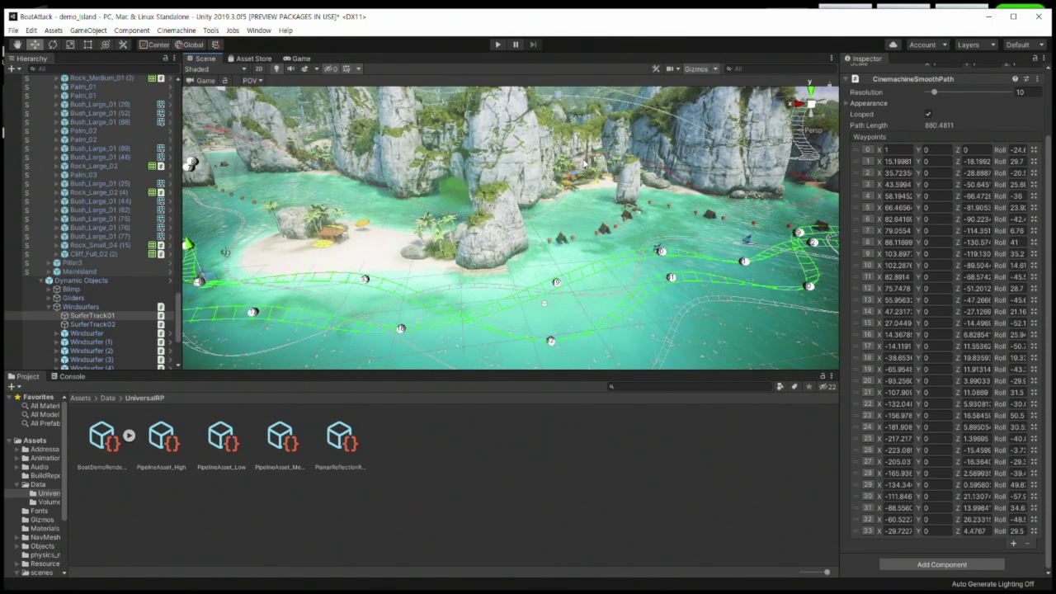
right_click_drag(575, 162, 501, 258)
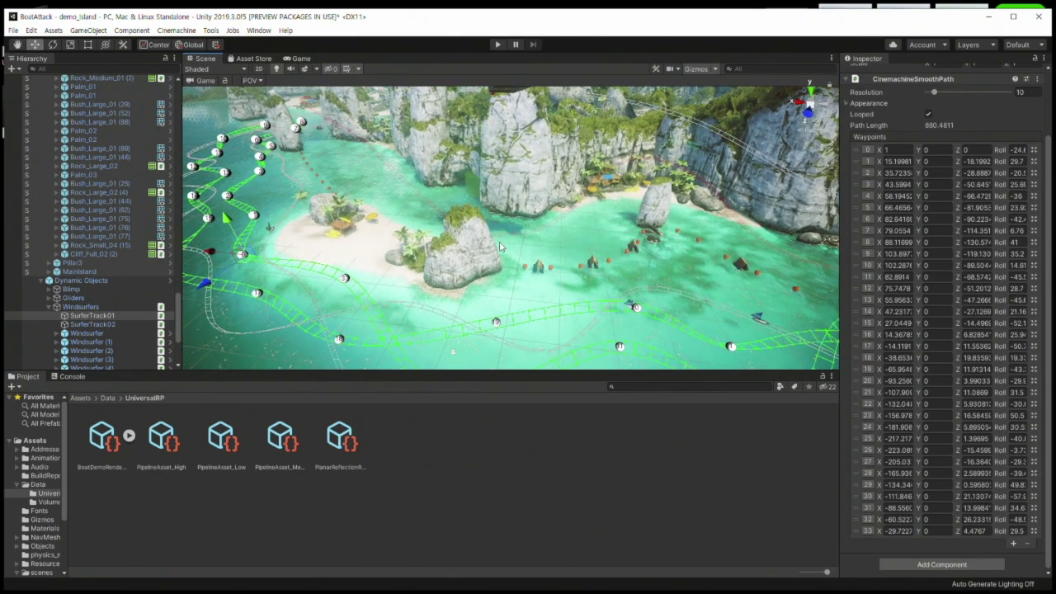
scroll(514, 256, "up", 5)
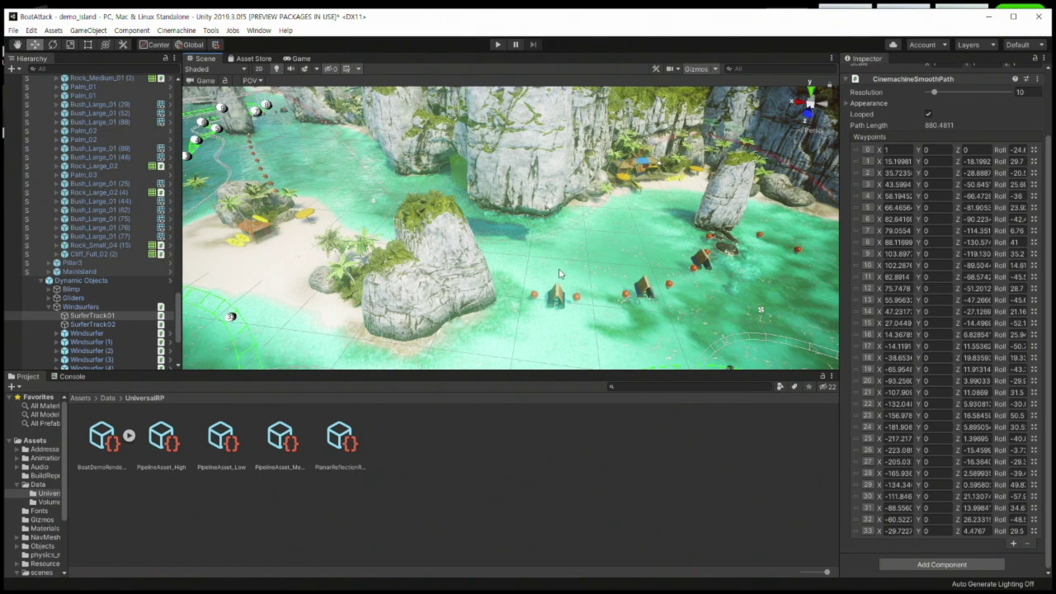
mouse_move(565, 275)
right_mouse_down()
mouse_move(555, 245)
mouse_move(484, 198)
right_mouse_up()
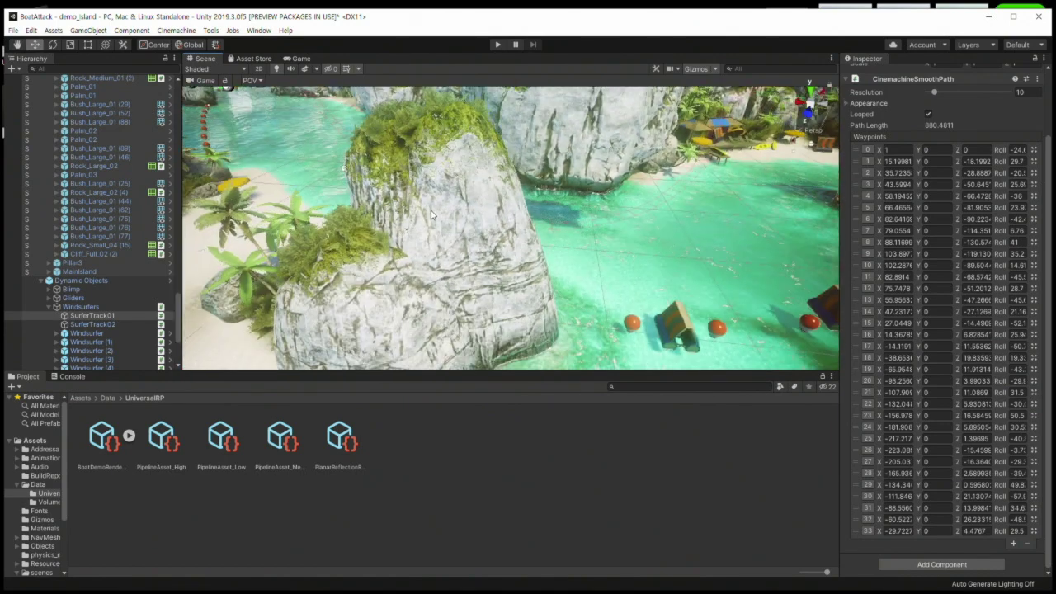
- Select the cove's central rock pillar Cliff_Full_01_LOD0 in the Scene view
left_click(452, 227)
left_click(449, 264)
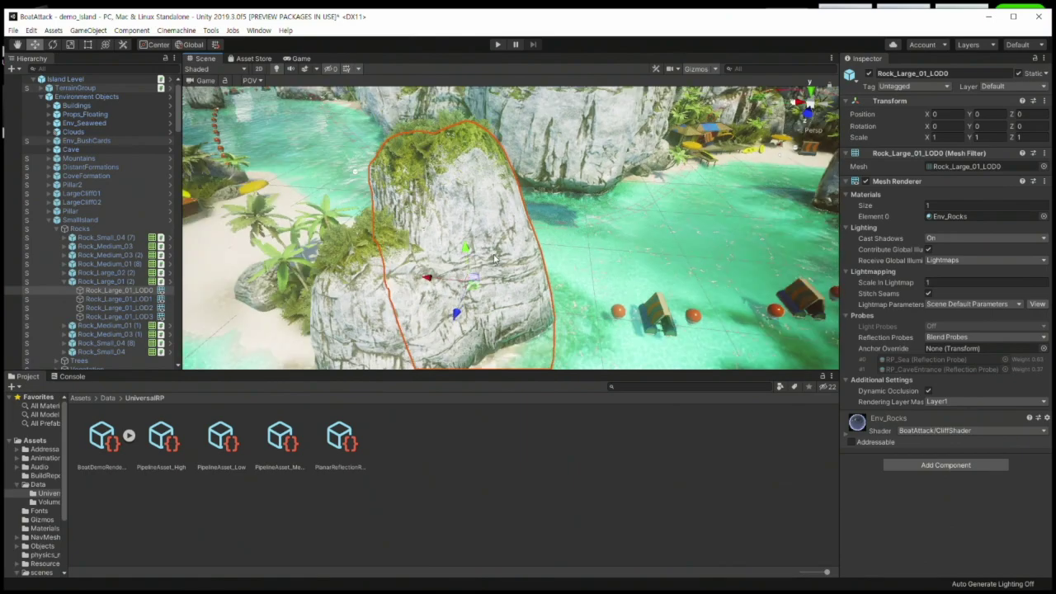
left_click(544, 274)
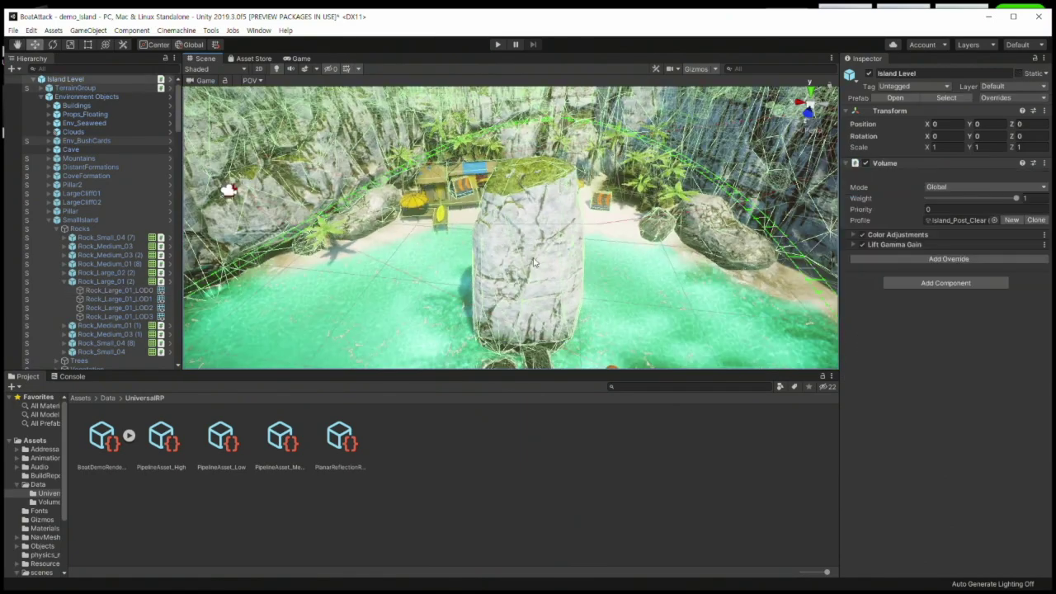
left_click(548, 268)
- Sink the pillar into the water, then raise it back up to Position Y -0.2
key("w")
mouse_move(452, 144)
left_mouse_down()
mouse_move(452, 181)
mouse_move(466, 203)
mouse_move(454, 200)
left_mouse_up()
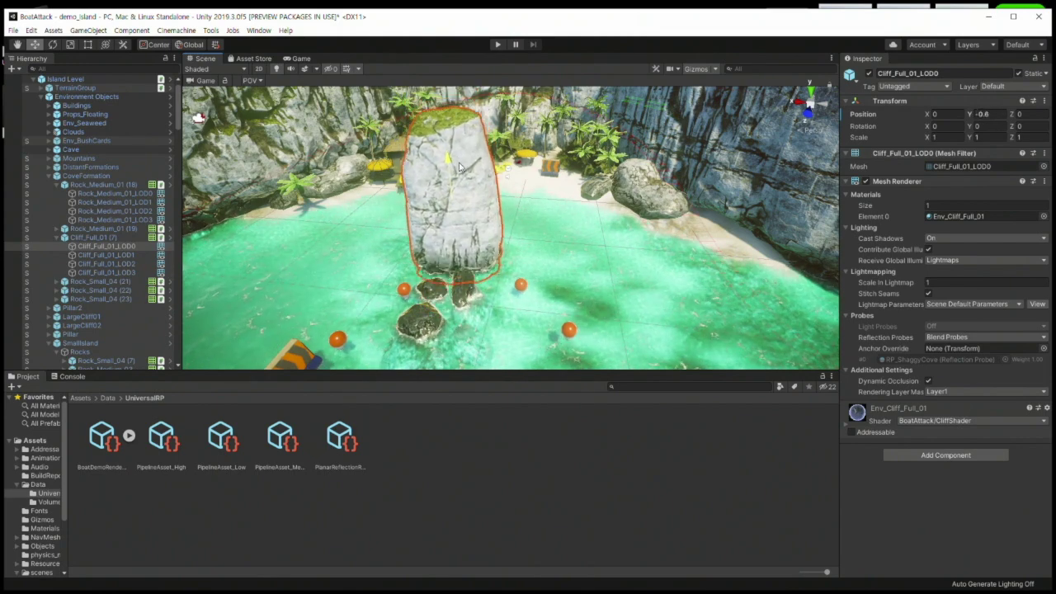
mouse_move(454, 200)
left_mouse_down()
mouse_move(452, 142)
mouse_move(429, 107)
left_mouse_up()
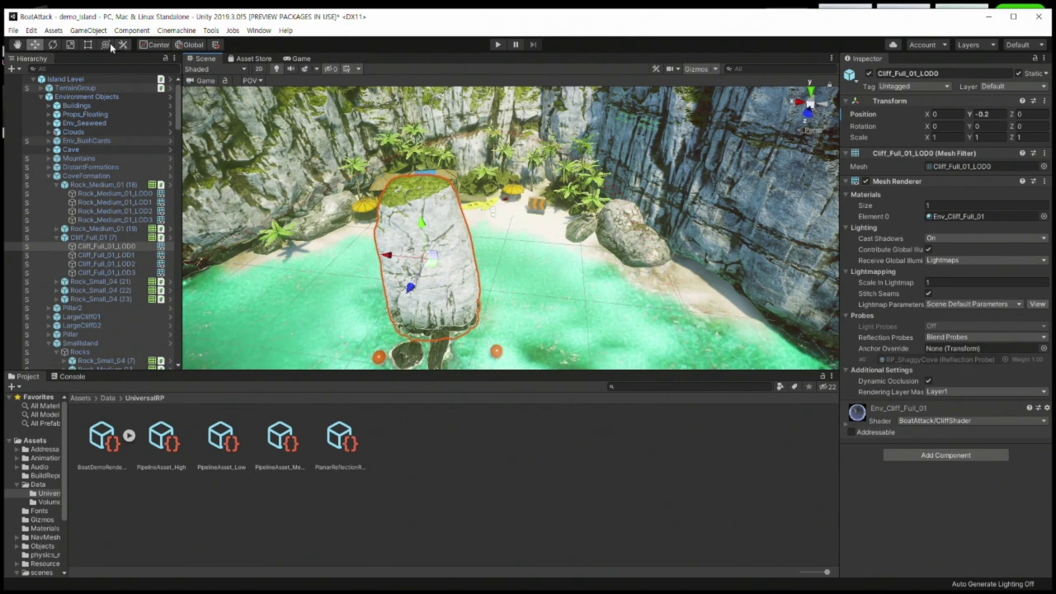
left_click(52, 44)
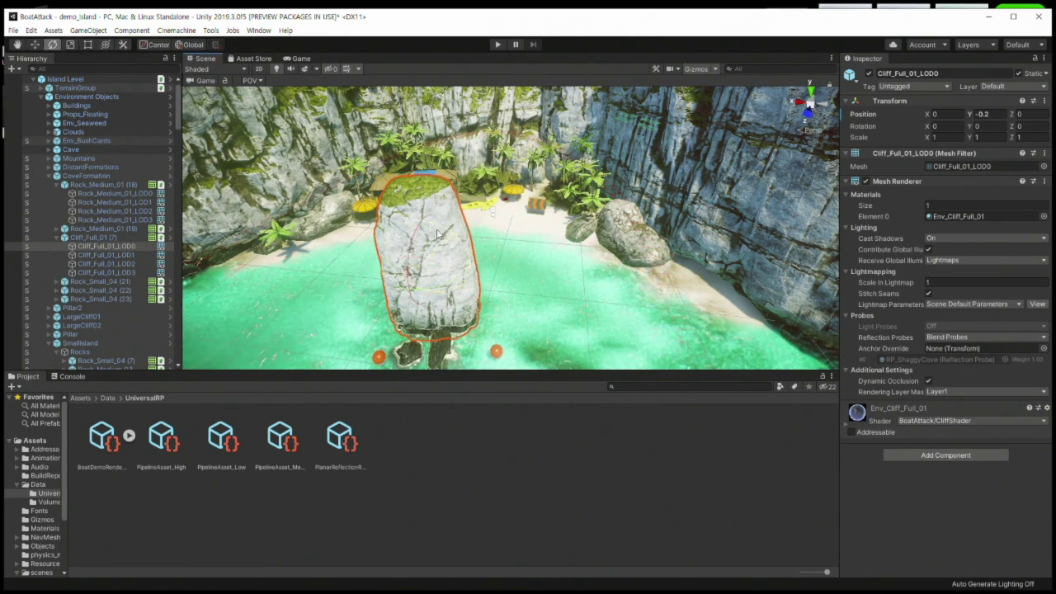
left_click_drag(450, 244, 315, 208)
key("w")
middle_click_drag(468, 254, 459, 221)
left_click_drag(460, 221, 437, 198, "alt")
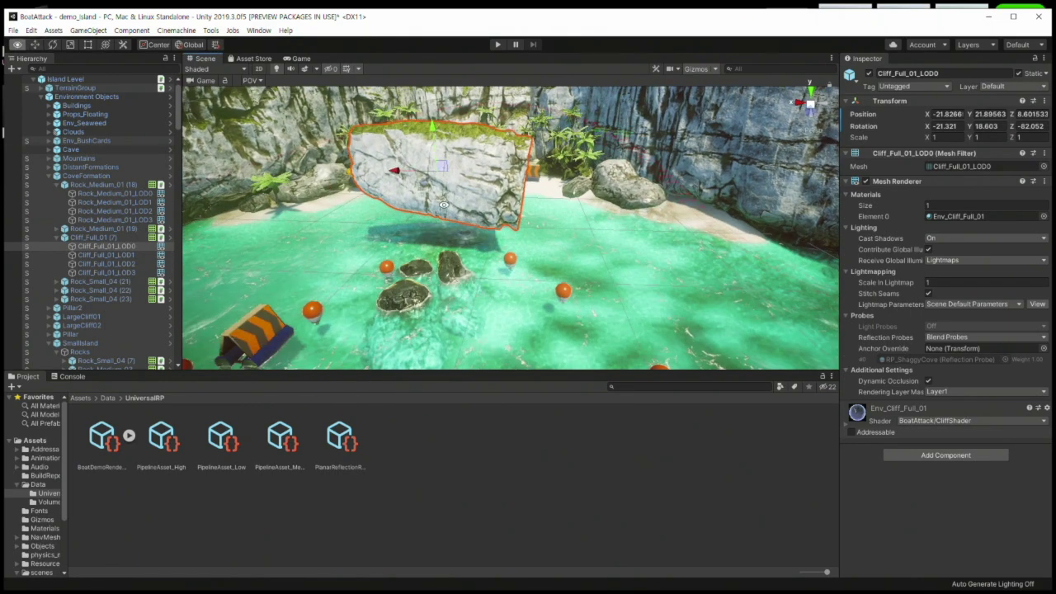
scroll(438, 199, "up", 3)
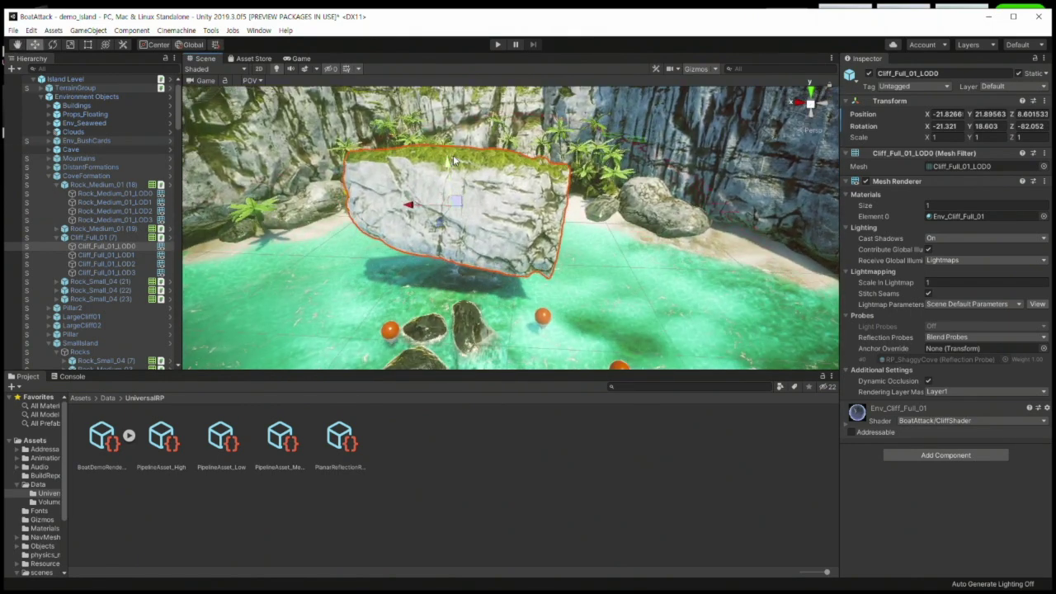
left_click_drag(445, 173, 423, 314)
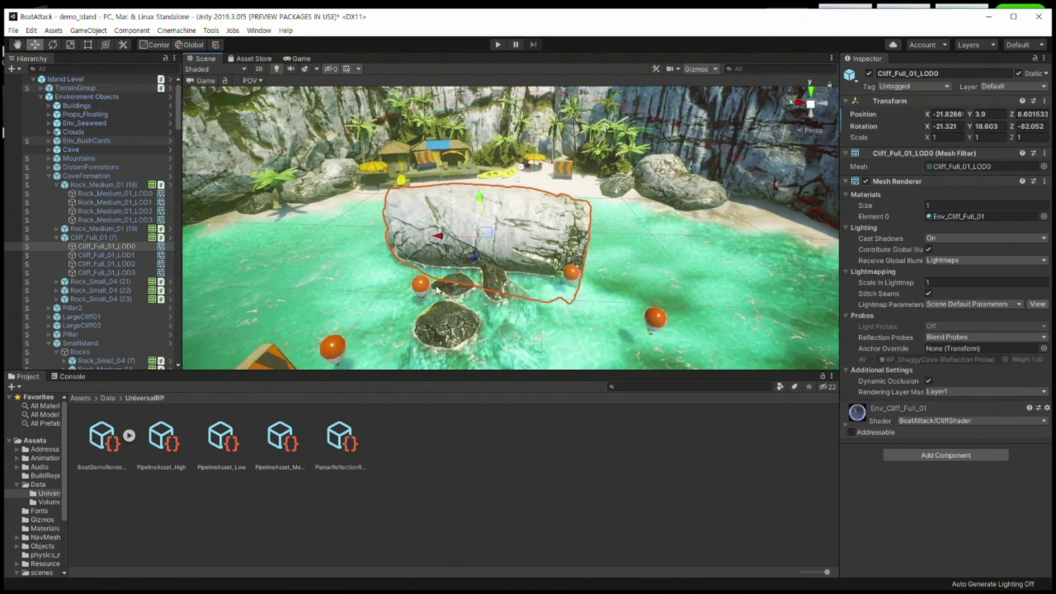
right_click_drag(422, 313, 422, 223, "alt")
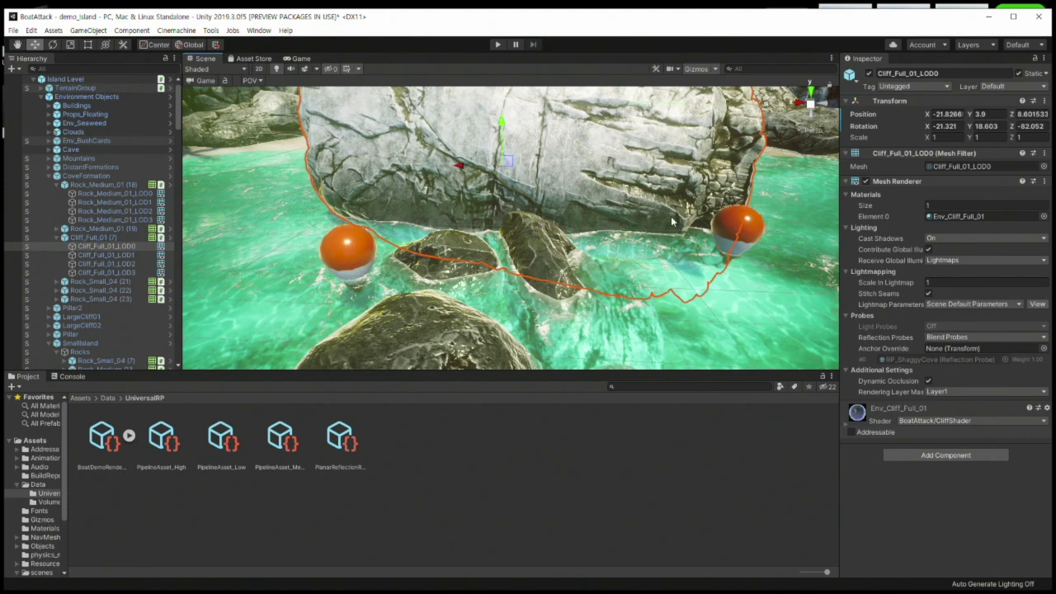
scroll(560, 214, "down", 2)
scroll(545, 213, "down", 1)
scroll(525, 213, "down", 1)
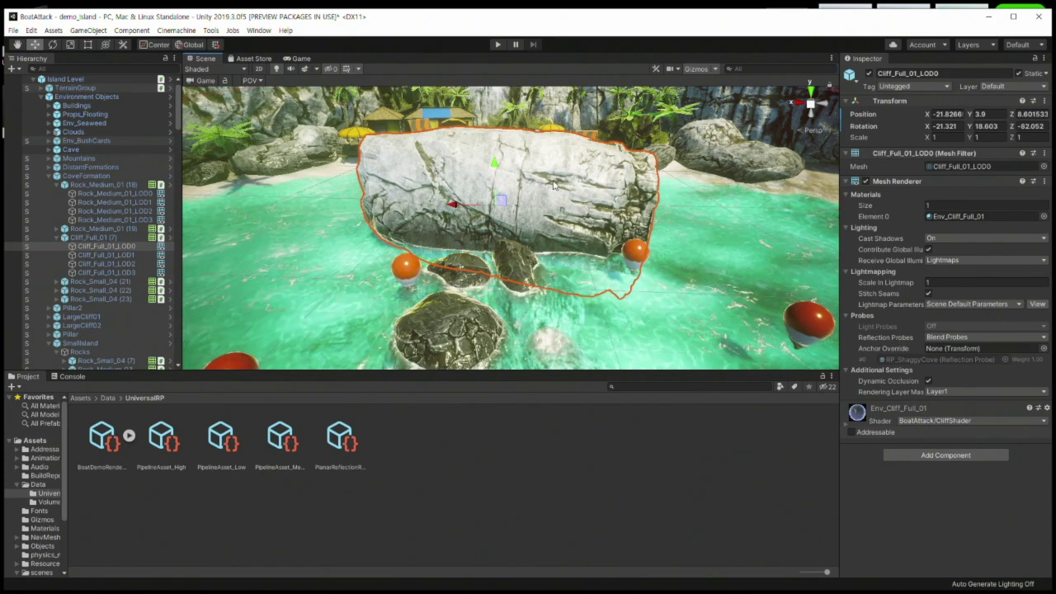
key("ctrl+z")
key("ctrl+z")
key("f")
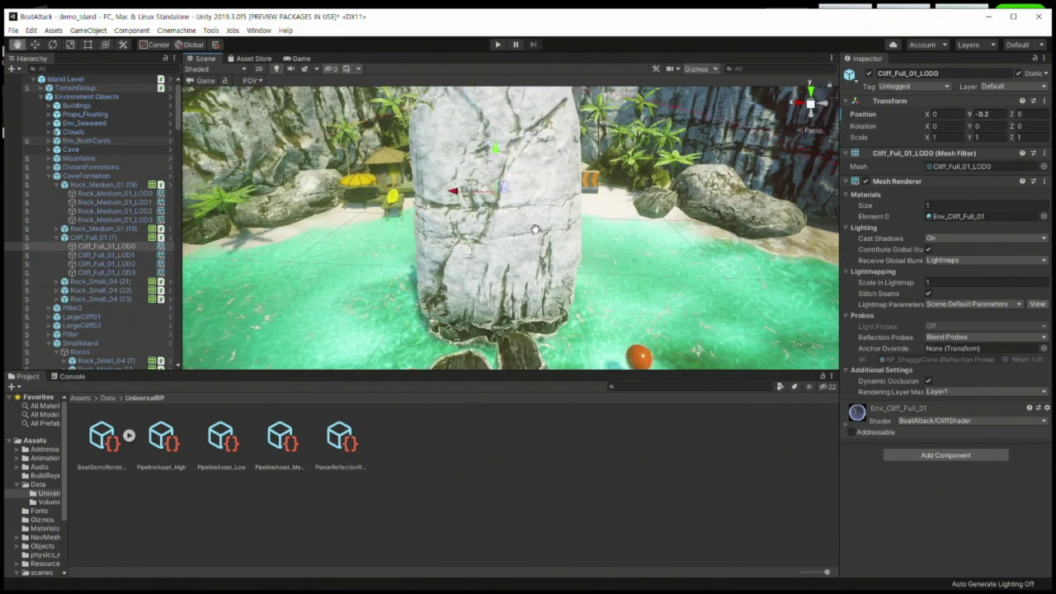
left_click(1046, 408)
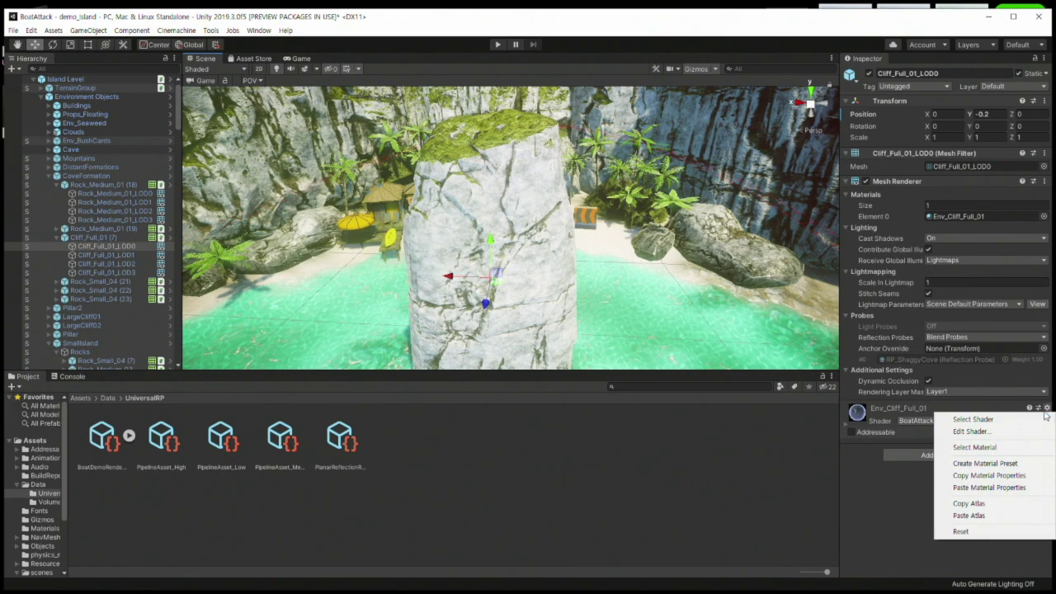
- Open the pillar's CliffShader graph and look over its notes and Worldspace Normals group
left_click(1000, 432)
mouse_move(447, 216)
middle_mouse_down()
mouse_move(461, 227)
mouse_move(453, 159)
middle_mouse_up()
scroll(462, 202, "down", 2)
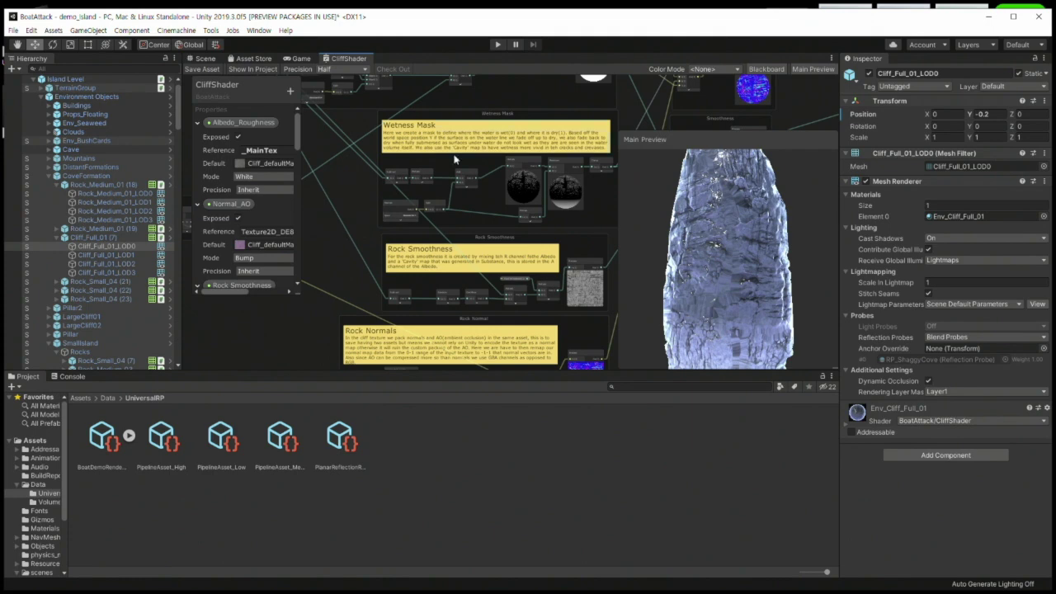
middle_click_drag(360, 196, 481, 232)
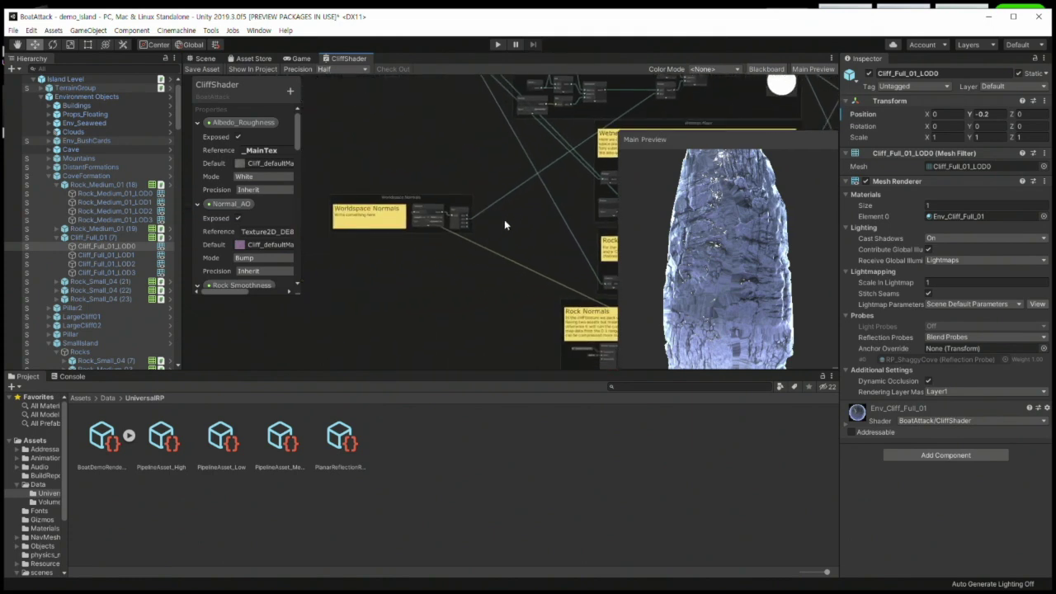
scroll(500, 218, "up", 3)
middle_click_drag(500, 218, 535, 186)
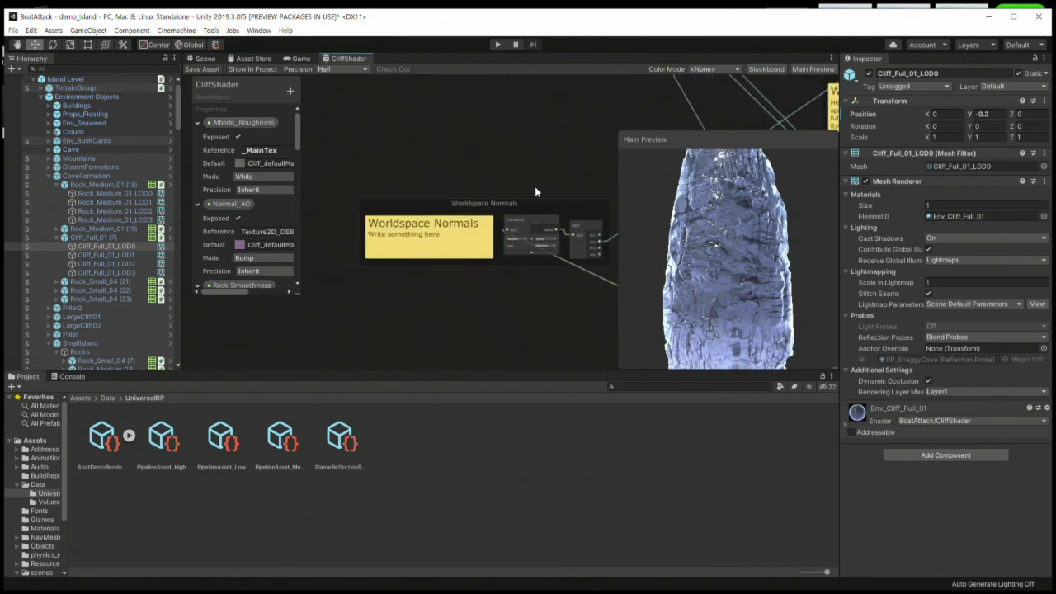
scroll(518, 201, "up", 2)
scroll(529, 198, "down", 2)
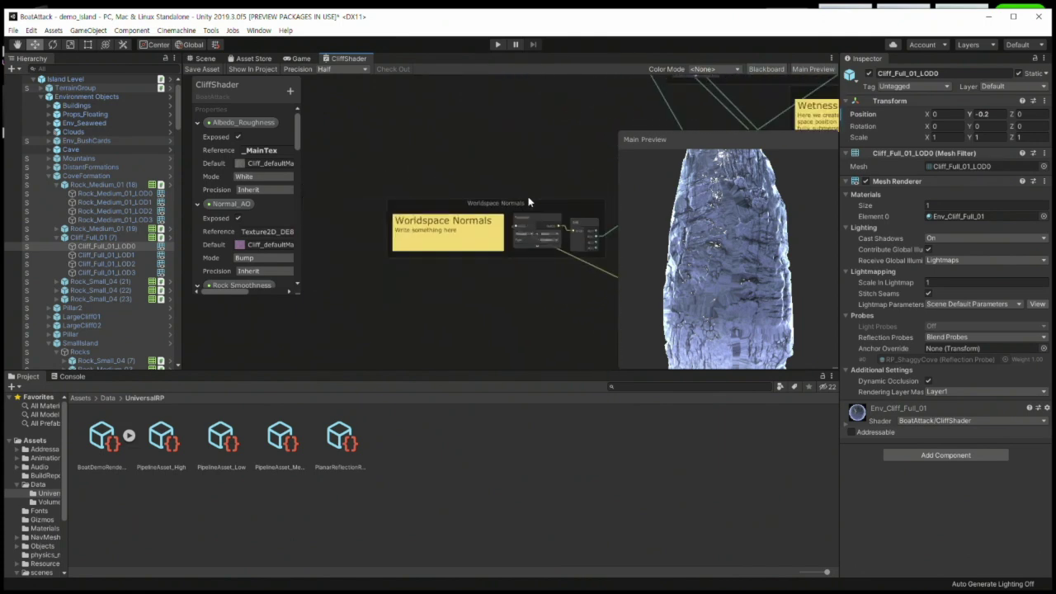
scroll(552, 227, "down", 2)
- Select the Split node in the Wetness Mask group, then view the cove in Game view
middle_click_drag(553, 227, 386, 330)
scroll(453, 286, "up", 3)
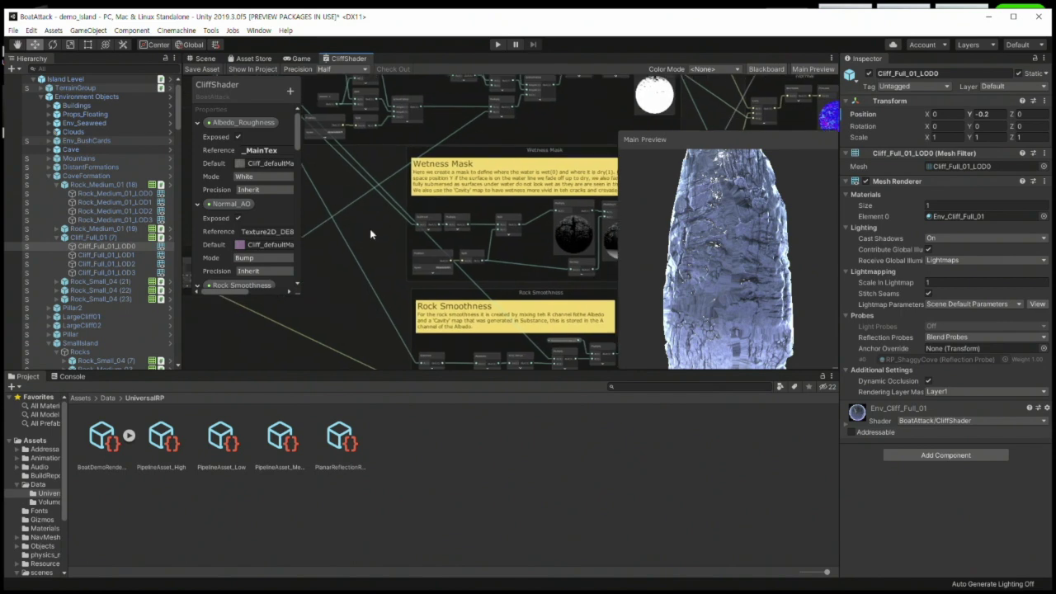
scroll(401, 244, "up", 2)
scroll(402, 244, "up", 1)
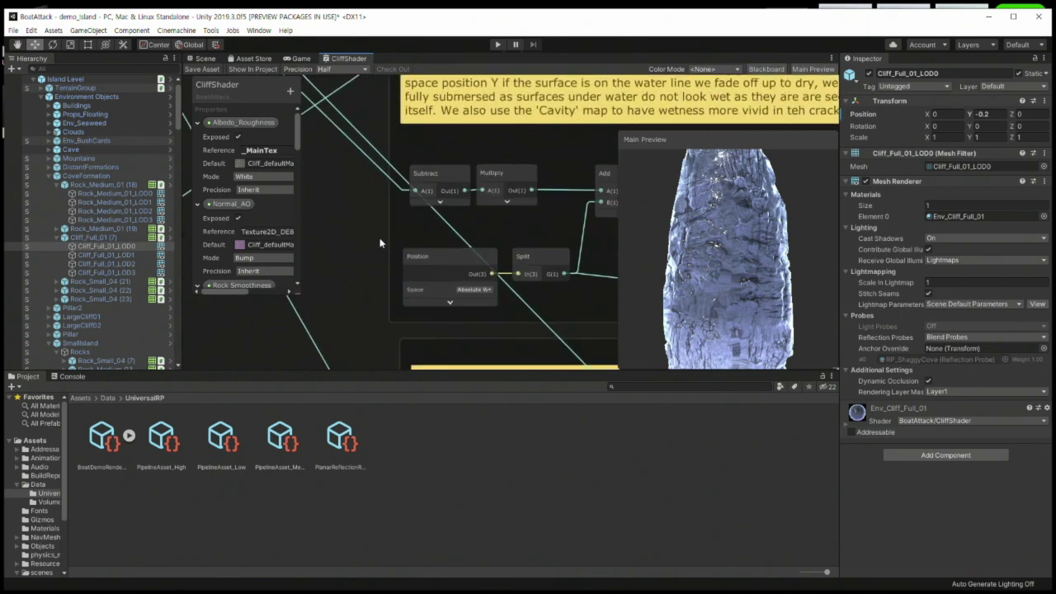
scroll(483, 300, "up", 1)
middle_click_drag(431, 287, 471, 291)
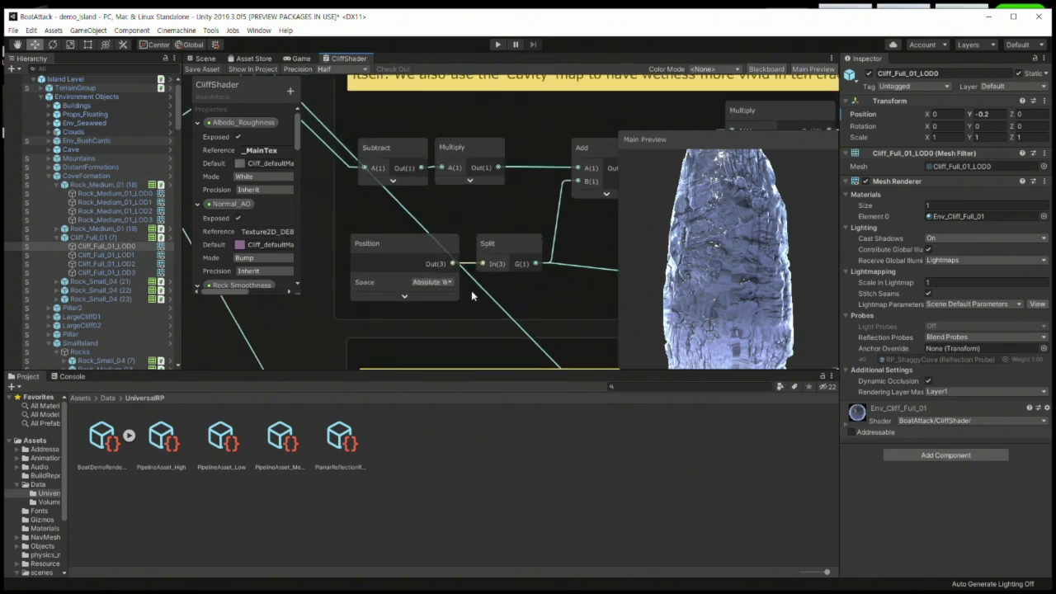
left_click(522, 273)
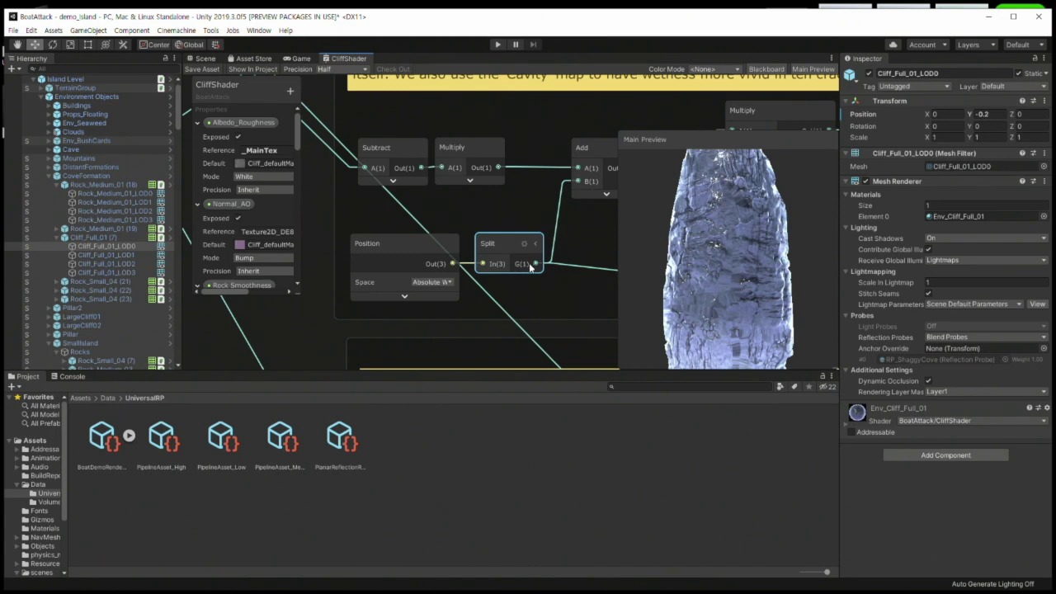
scroll(544, 246, "down", 3)
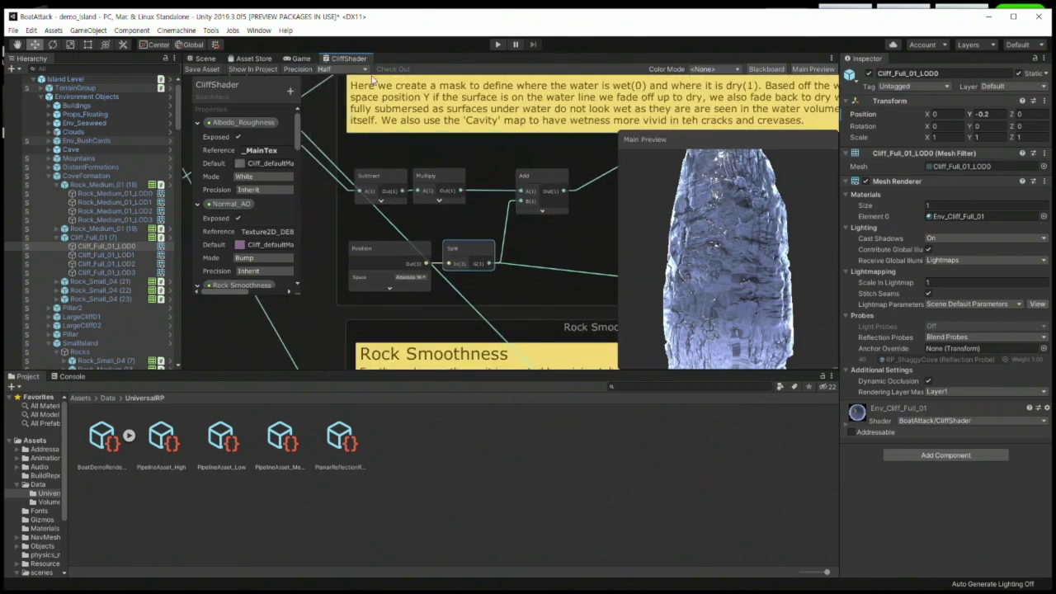
left_click(303, 58)
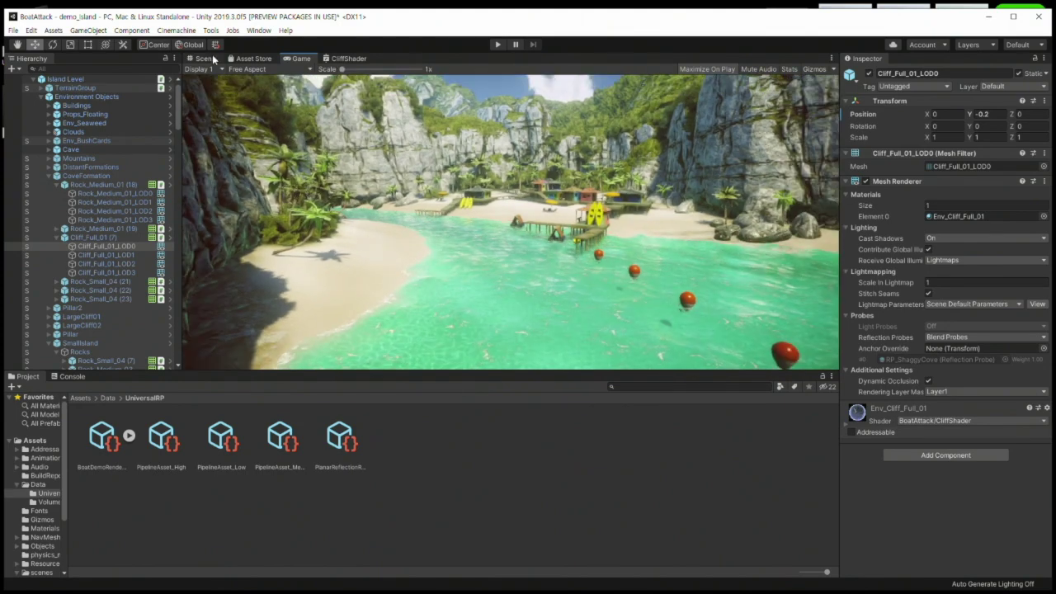
- Fly the Scene camera back to a wide cove view and select the palm Palm_LOD0
key("ctrl+1")
mouse_move(333, 256)
right_mouse_down()
mouse_move(590, 179)
mouse_move(619, 230)
mouse_move(501, 255)
mouse_move(569, 268)
mouse_move(639, 252)
mouse_move(633, 196)
right_mouse_up()
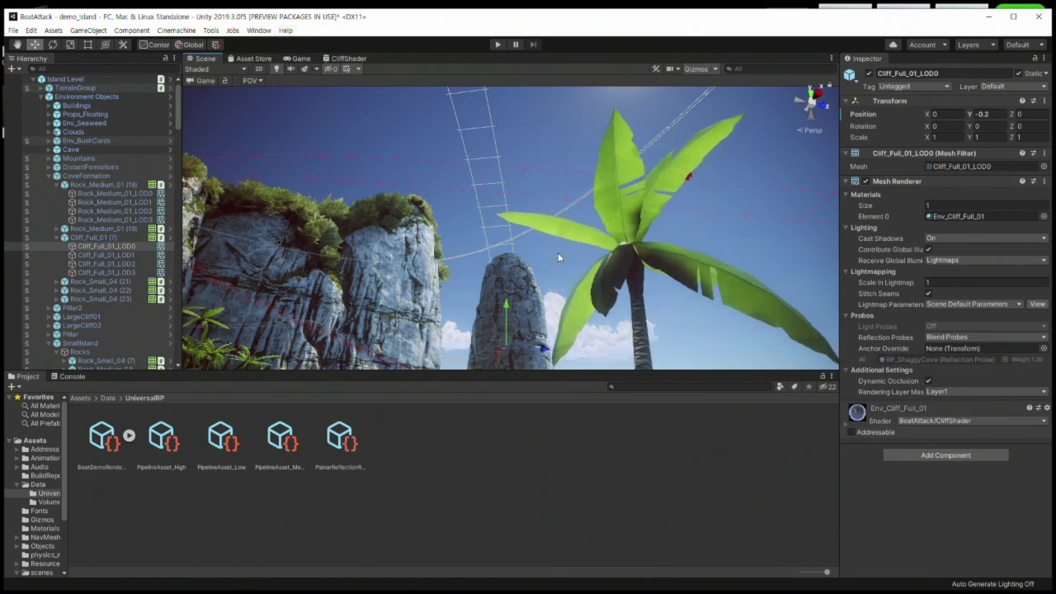
left_click(634, 261)
- Open the palm Trees material's Vegetation shader graph and centre its Main Light group
left_click(632, 264)
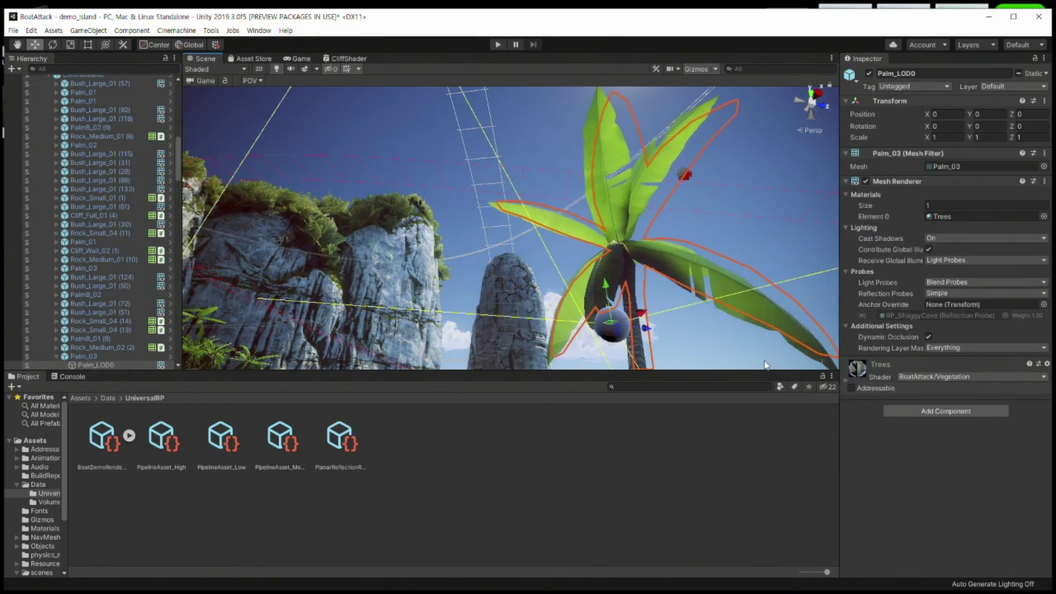
left_click(1046, 364)
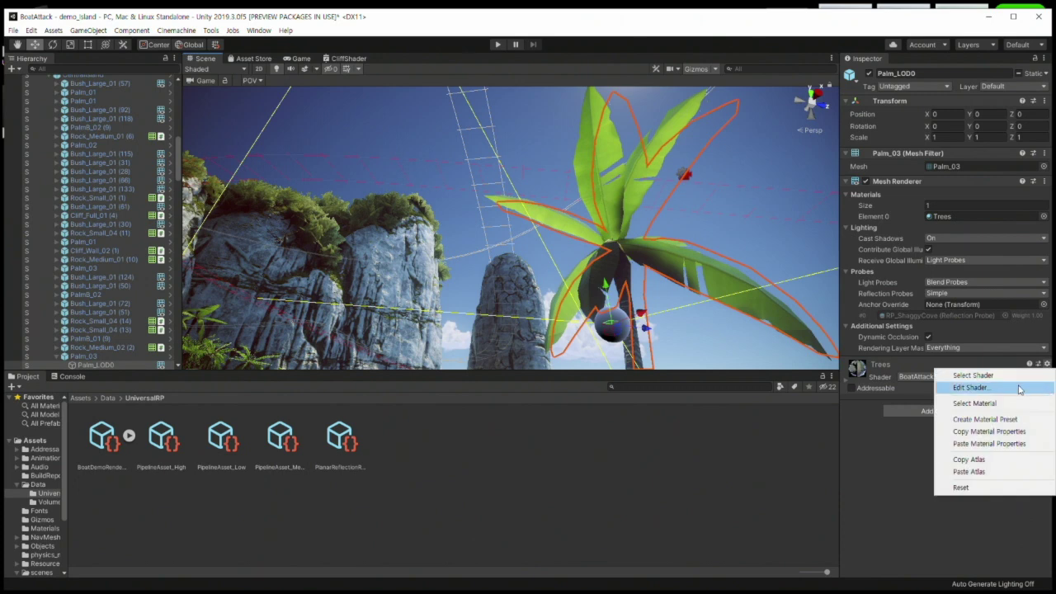
left_click(982, 377)
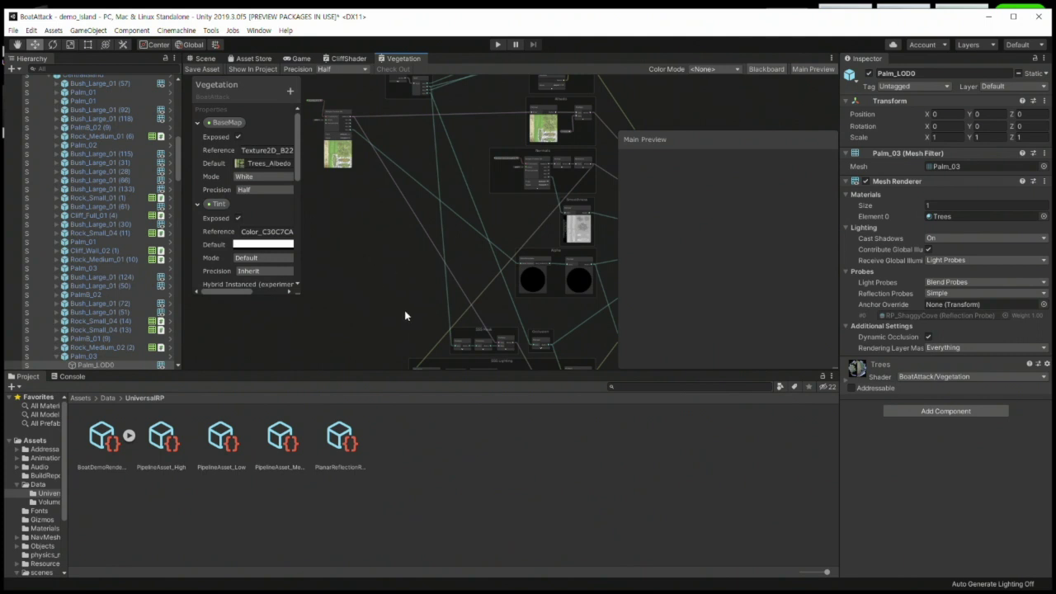
scroll(316, 189, "up", 2)
scroll(351, 237, "up", 2)
scroll(347, 182, "up", 2)
scroll(371, 205, "up", 2)
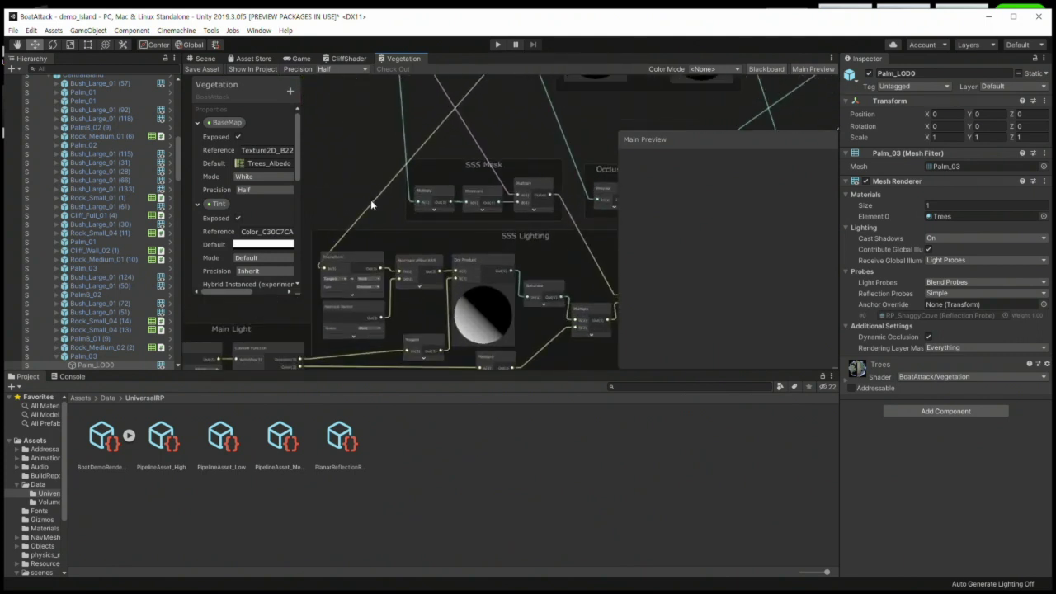
scroll(411, 162, "up", 2)
scroll(359, 206, "up", 2)
scroll(450, 163, "up", 2)
scroll(426, 175, "up", 2)
middle_click_drag(426, 170, 457, 161)
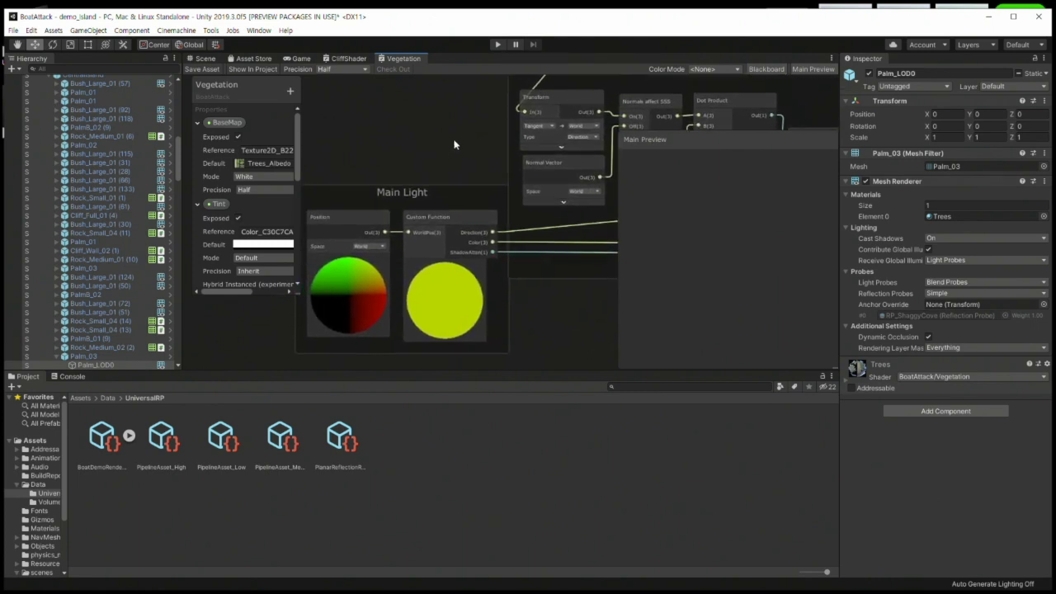
mouse_move(456, 125)
middle_mouse_down()
mouse_move(371, 210)
mouse_move(386, 230)
middle_mouse_up()
scroll(372, 210, "up", 2)
middle_click_drag(393, 306, 545, 251)
middle_click_drag(377, 136, 454, 94)
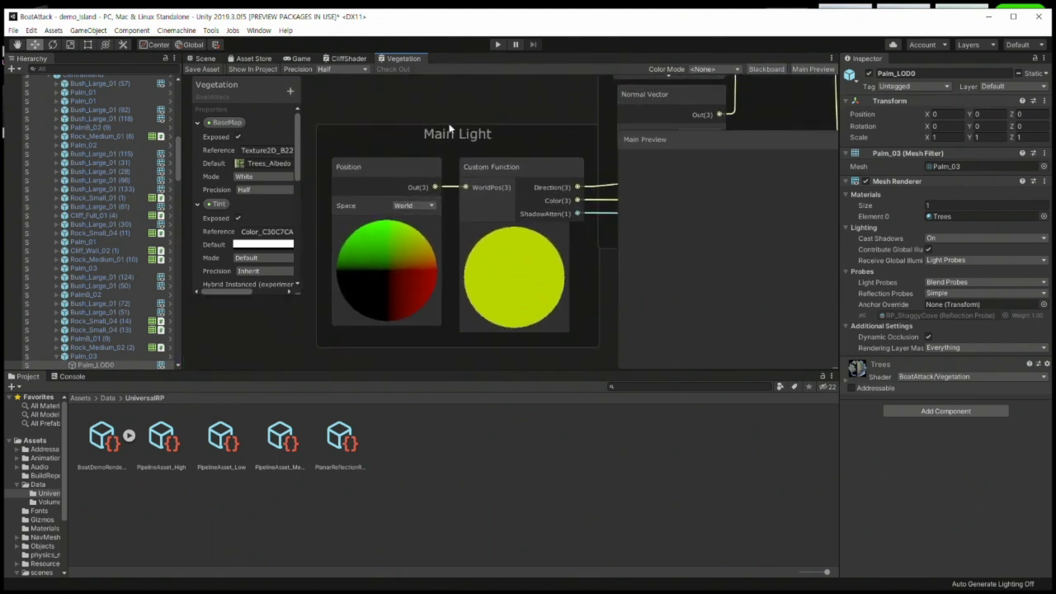
- Follow the SSS Lighting group's Multiply nodes through to the PBR Master node
middle_click_drag(544, 110, 387, 223)
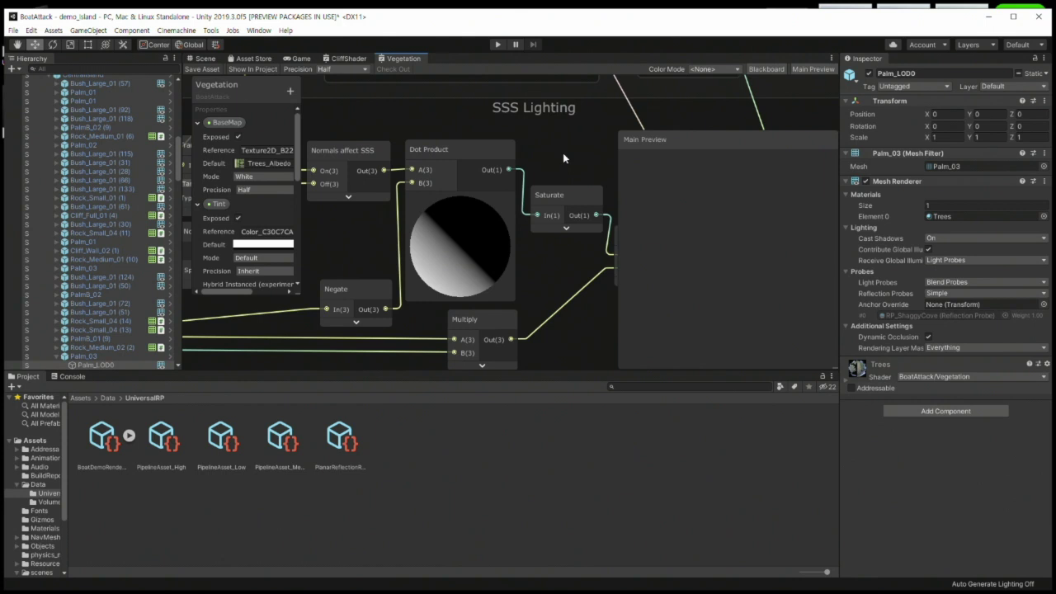
middle_click_drag(562, 156, 373, 195)
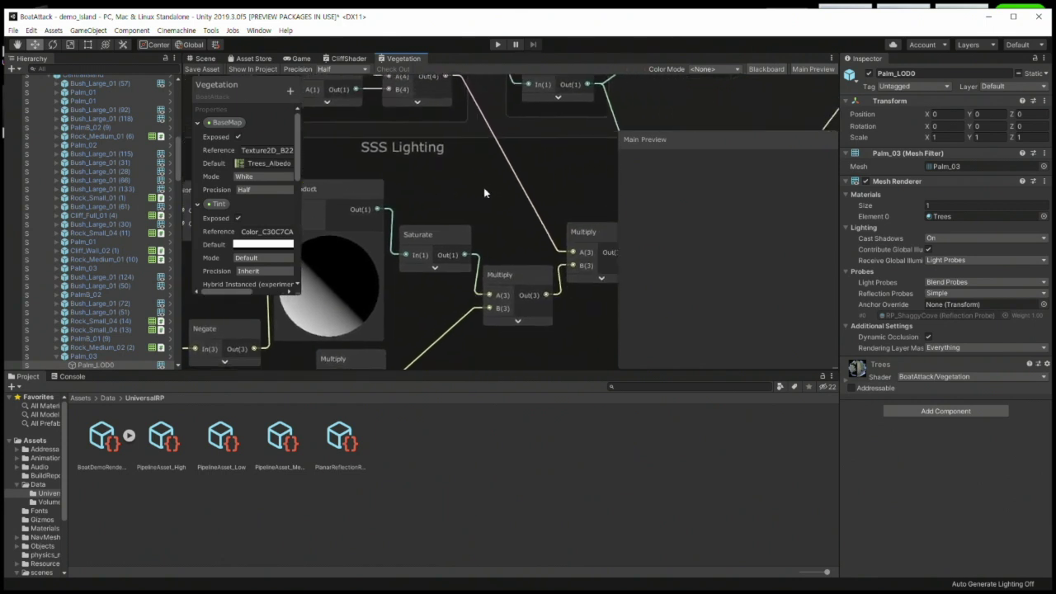
scroll(530, 131, "down", 3)
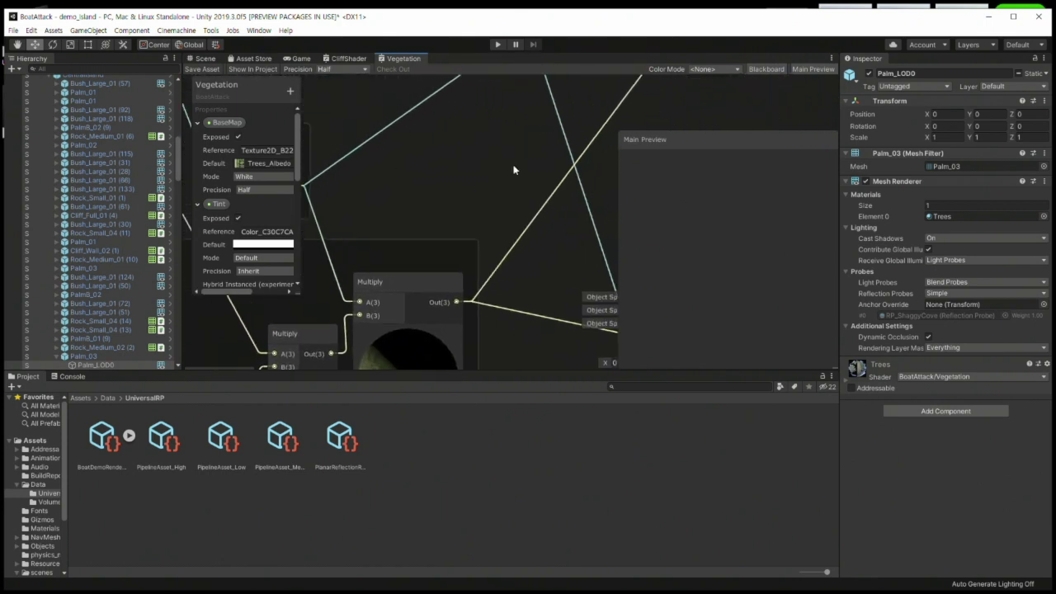
middle_click_drag(567, 105, 525, 152)
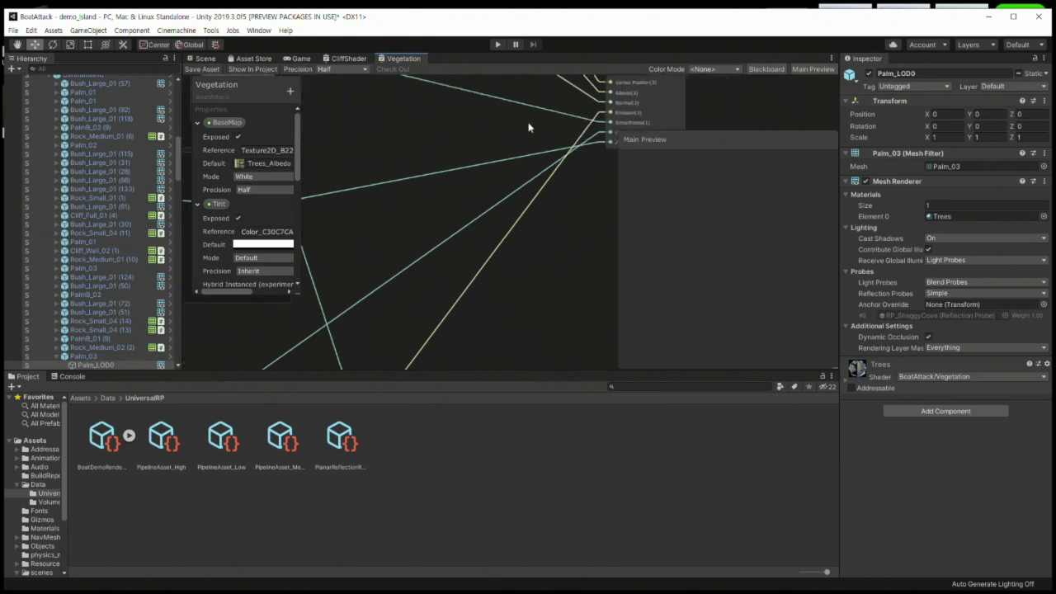
scroll(522, 165, "up", 2)
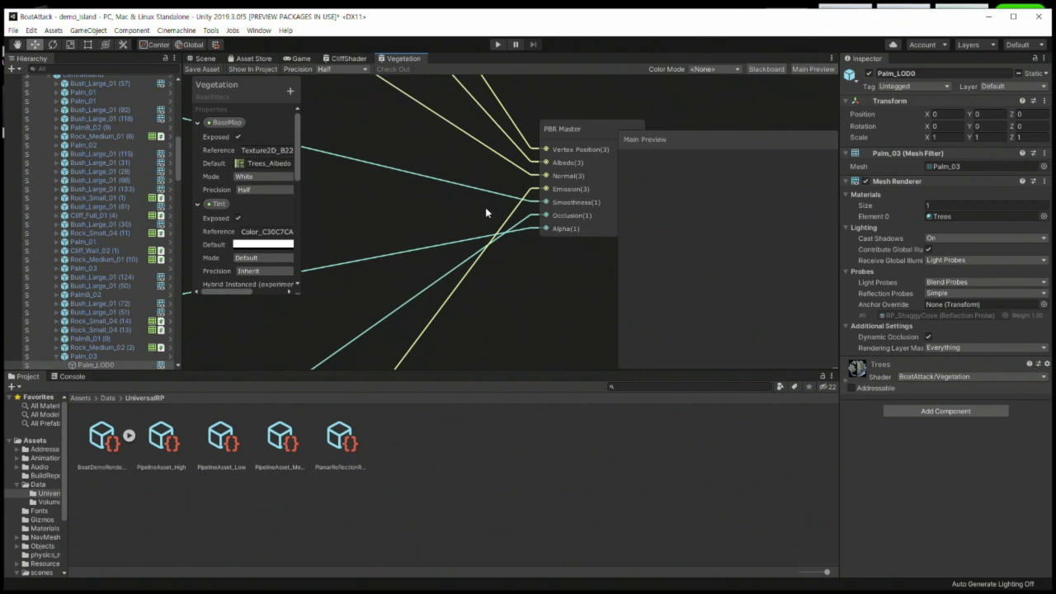
- Check the Game view, then return to the Scene and orbit around the palm tree
left_click(300, 60)
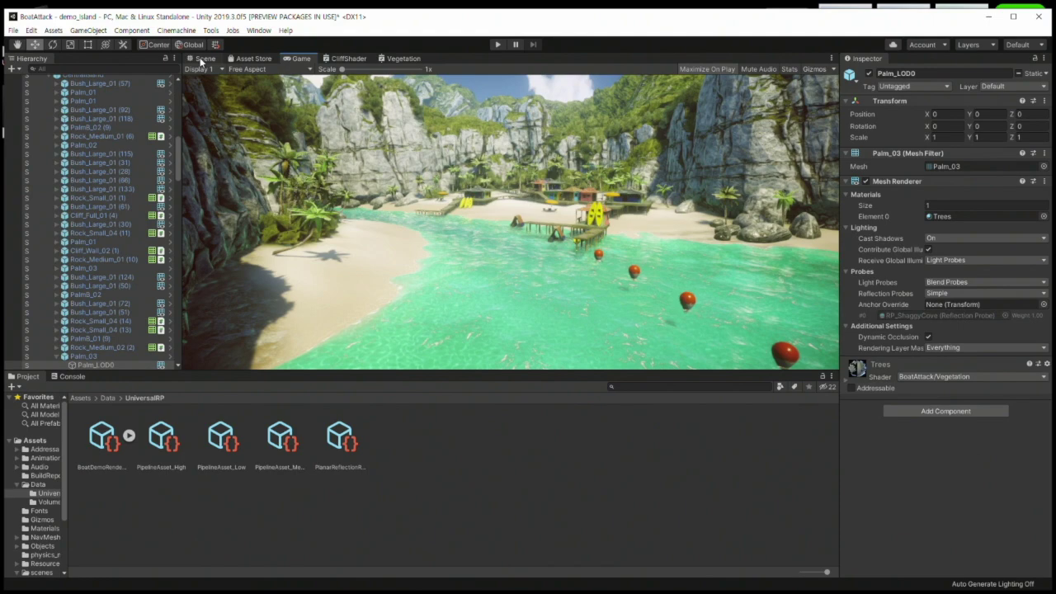
left_click(204, 58)
left_click_drag(603, 236, 502, 213, "alt")
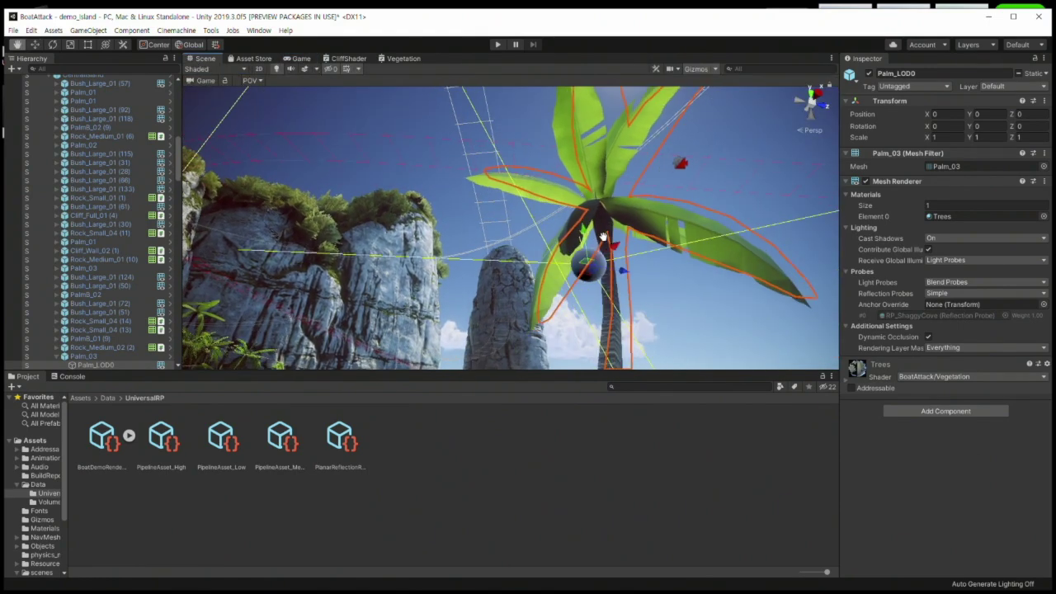
left_click(432, 177)
mouse_move(433, 177)
left_mouse_down("alt")
mouse_move(615, 254)
mouse_move(485, 252)
mouse_move(592, 181)
left_mouse_up("alt")
- Fly through the rock arch to a close view of the beach huts and yellow kayaks
mouse_move(592, 181)
middle_mouse_down()
mouse_move(620, 155)
mouse_move(589, 218)
middle_mouse_up()
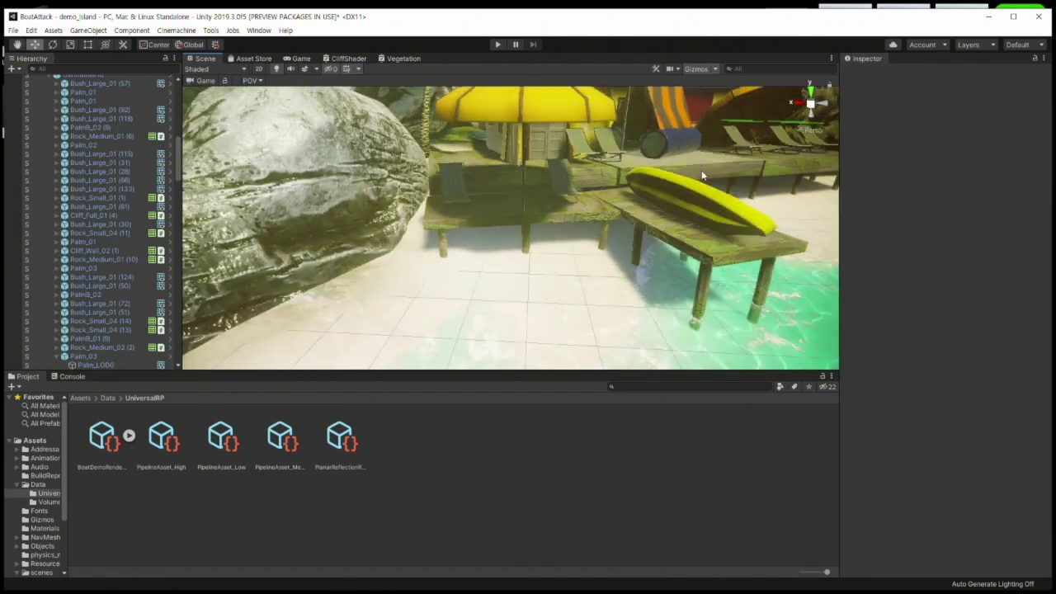
left_click_drag(588, 219, 699, 175, "alt")
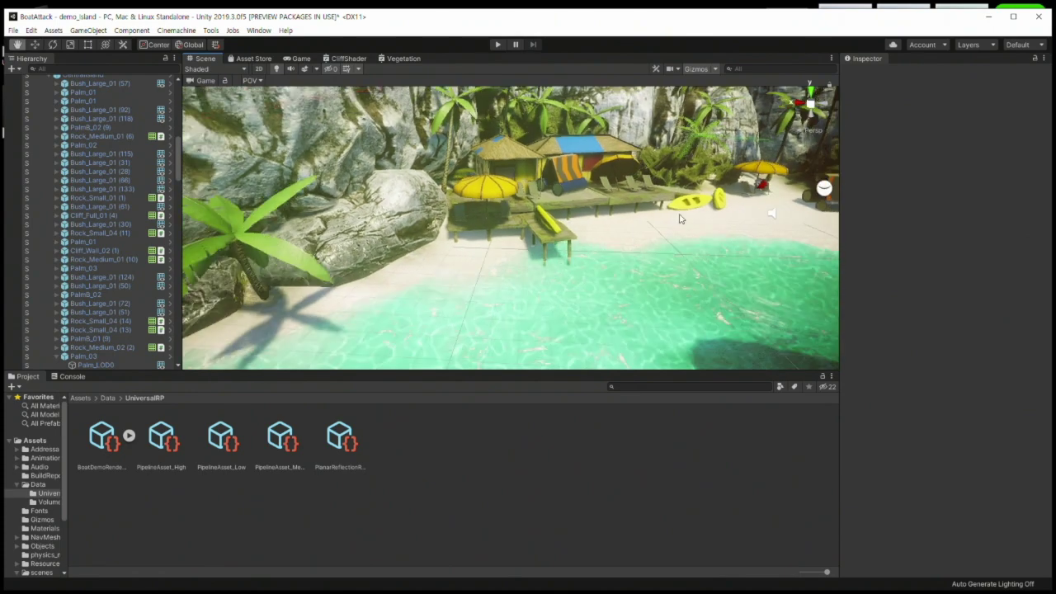
left_click_drag(699, 175, 643, 215, "alt")
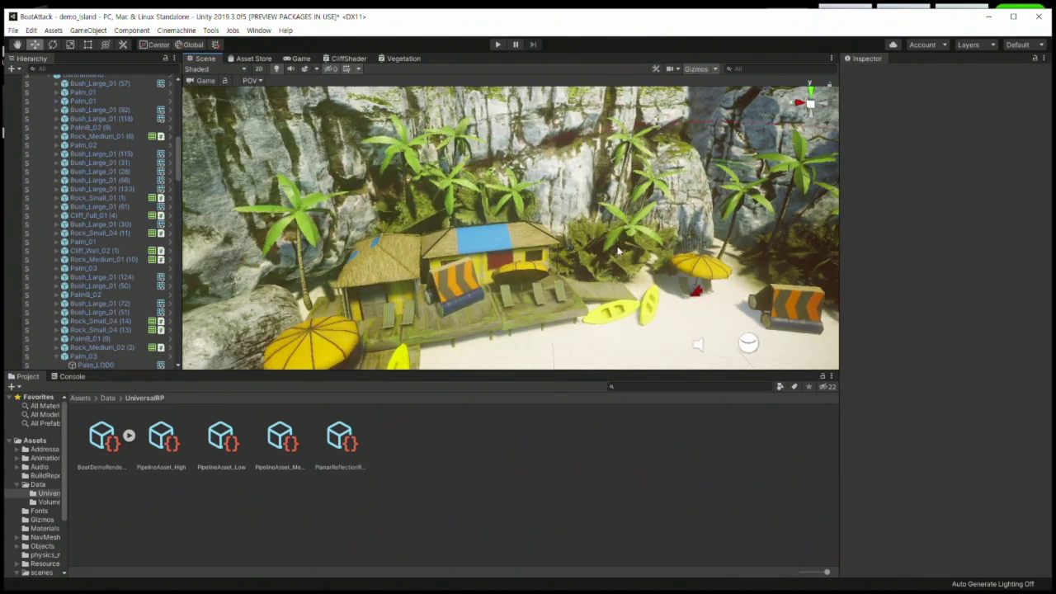
scroll(622, 241, "up", 3)
scroll(623, 241, "down", 3)
left_click_drag(623, 241, 633, 283, "alt")
scroll(632, 283, "down", 4)
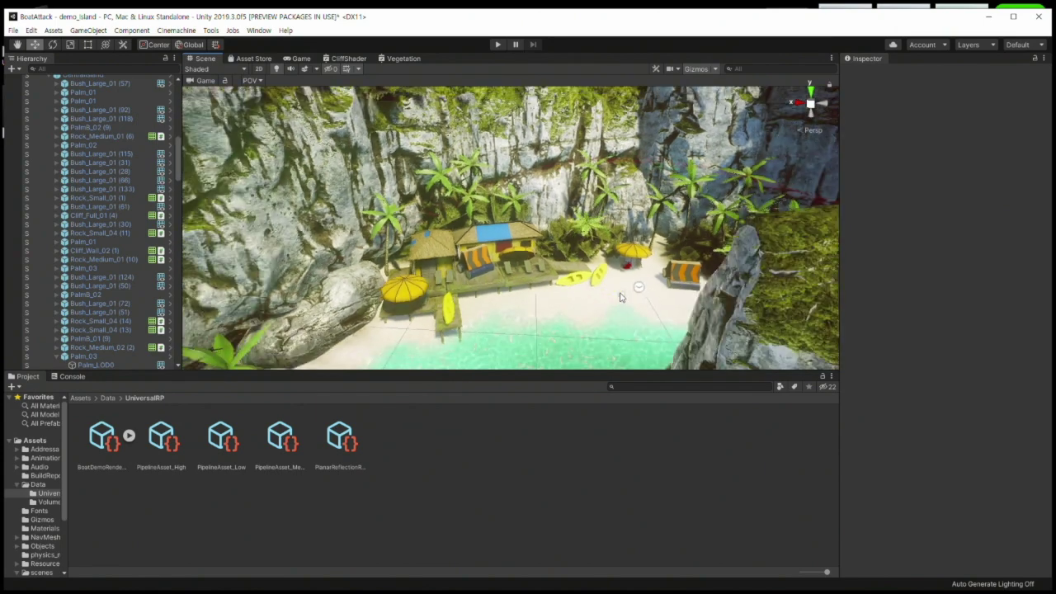
scroll(620, 297, "up", 3)
scroll(621, 297, "up", 2)
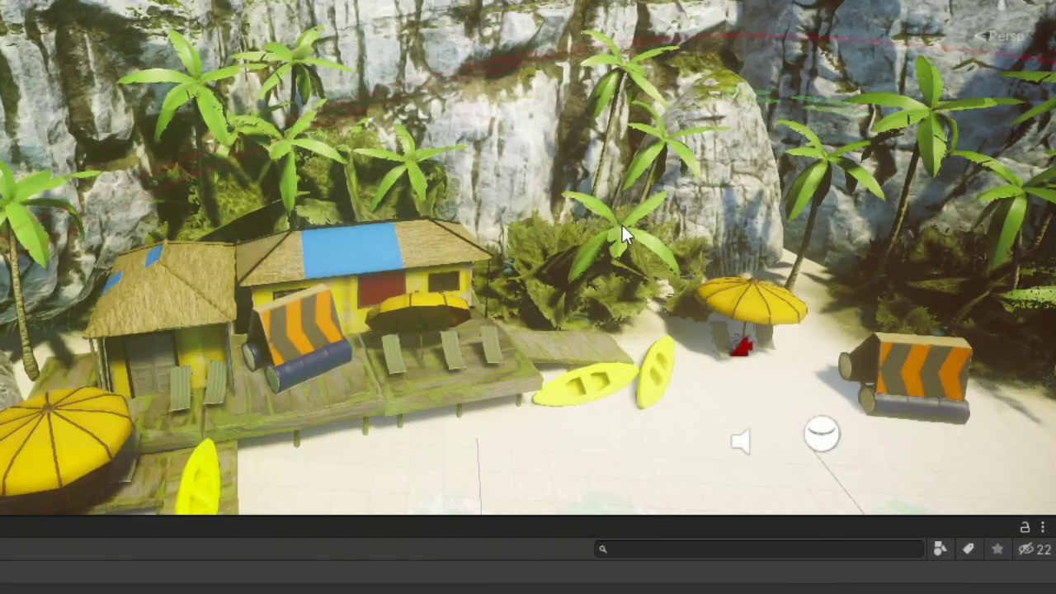
scroll(598, 229, "down", 3)
scroll(585, 236, "down", 2)
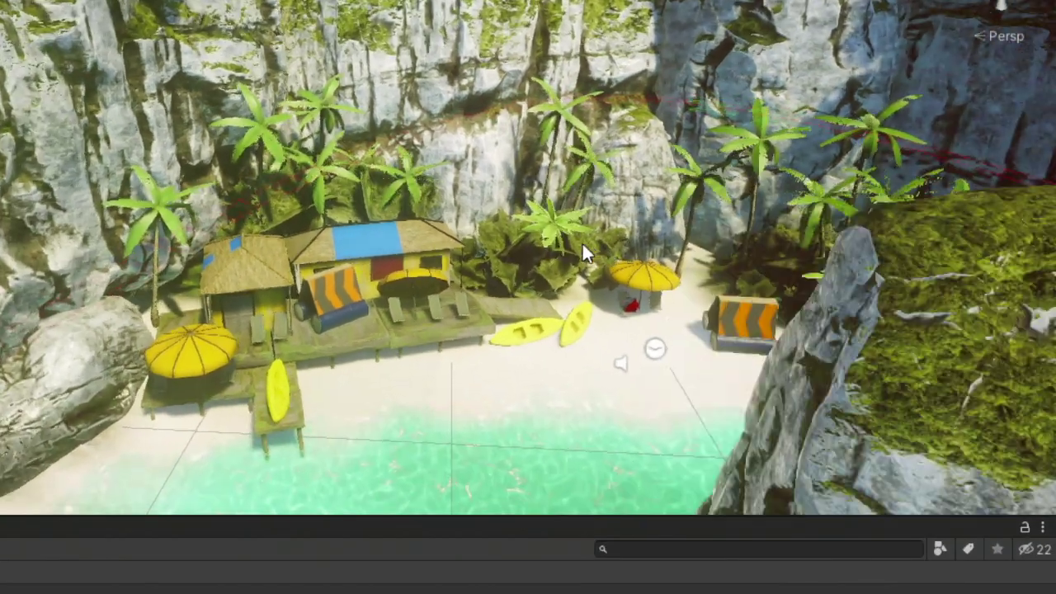
scroll(582, 242, "up", 3)
scroll(581, 244, "down", 2)
scroll(580, 244, "up", 2)
scroll(580, 244, "down", 2)
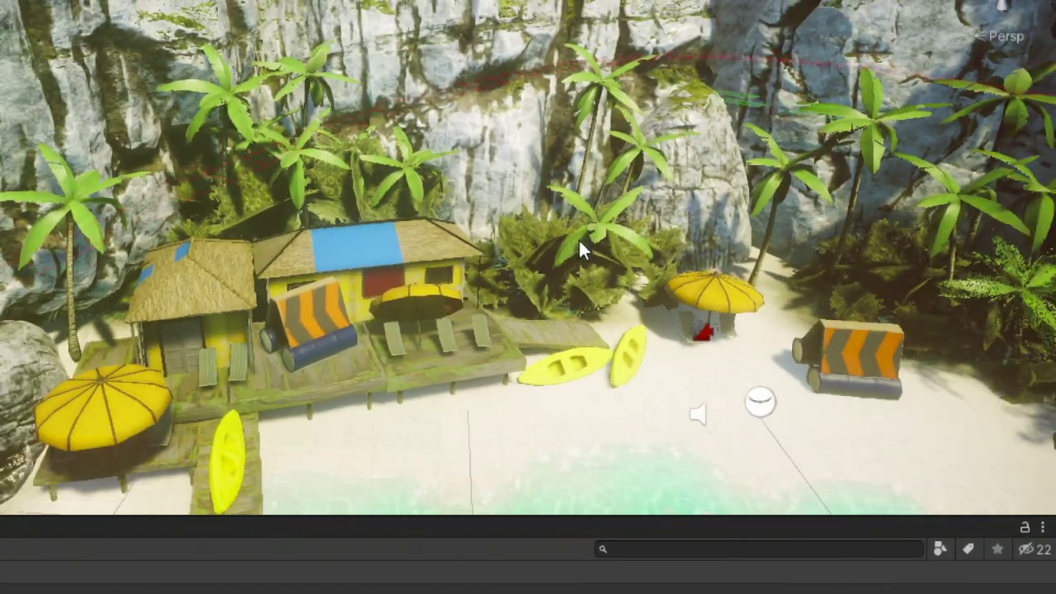
scroll(580, 244, "up", 2)
scroll(577, 237, "down", 2)
scroll(575, 236, "down", 1)
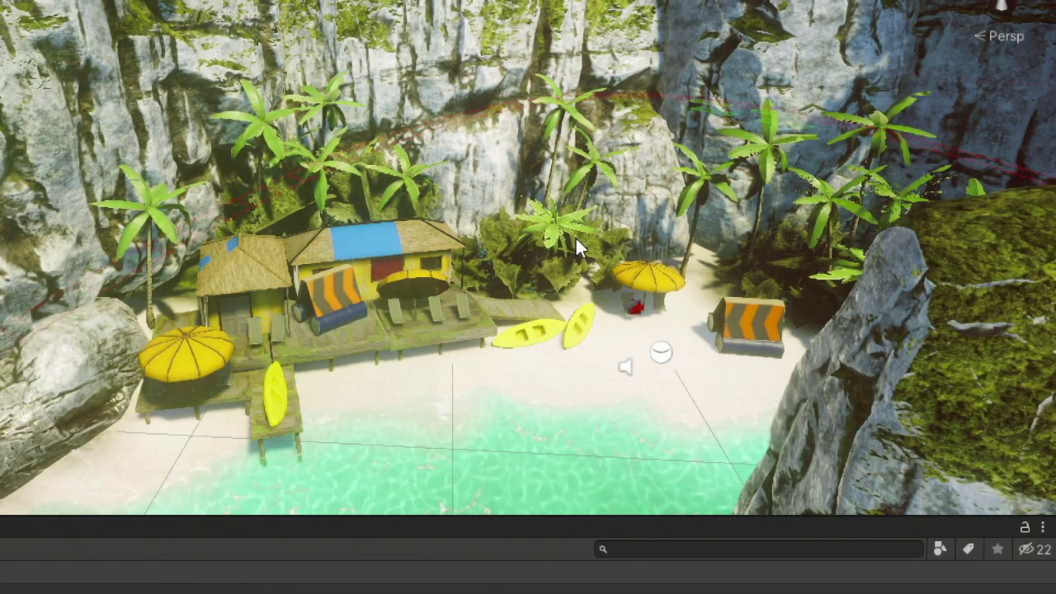
scroll(575, 236, "up", 3)
scroll(577, 241, "up", 1)
scroll(577, 241, "down", 2)
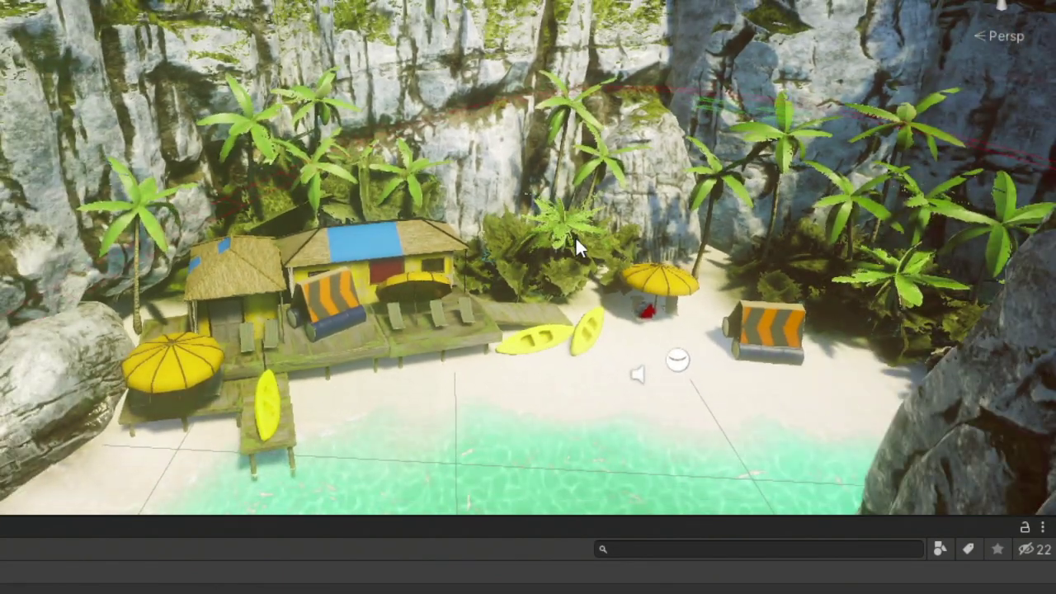
scroll(577, 241, "down", 1)
scroll(576, 241, "down", 1)
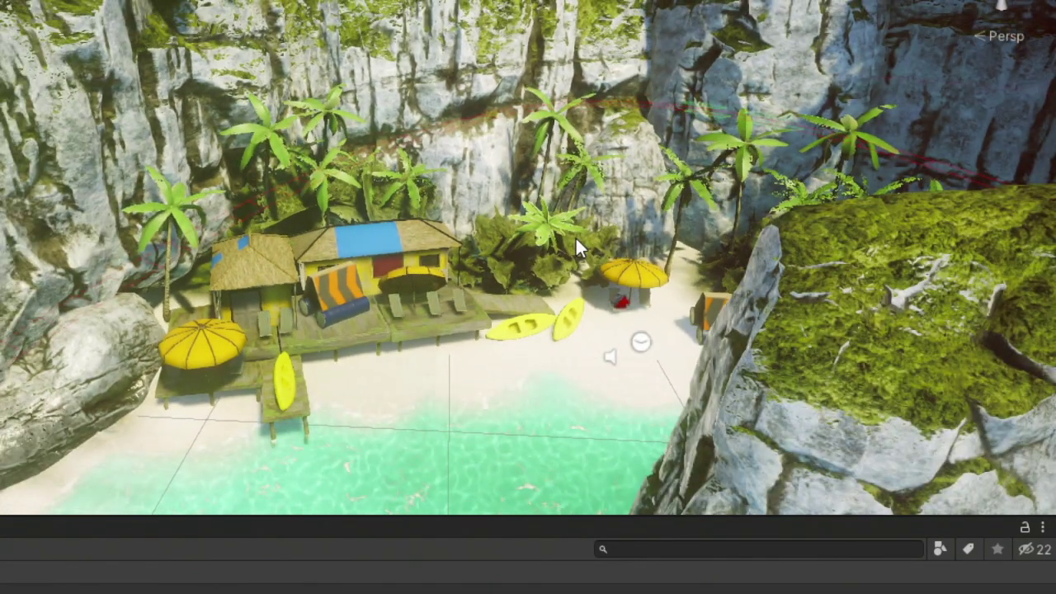
scroll(575, 236, "up", 1)
scroll(575, 236, "up", 1)
scroll(575, 236, "up", 1)
scroll(575, 236, "down", 1)
scroll(575, 236, "down", 1)
scroll(575, 236, "down", 1)
scroll(575, 236, "down", 1)
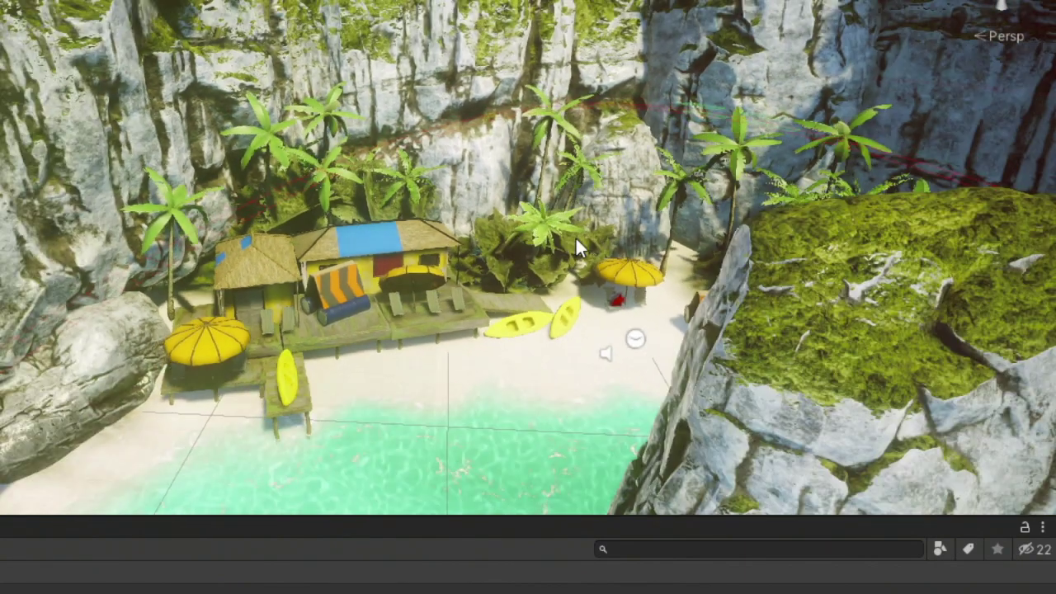
scroll(575, 236, "up", 1)
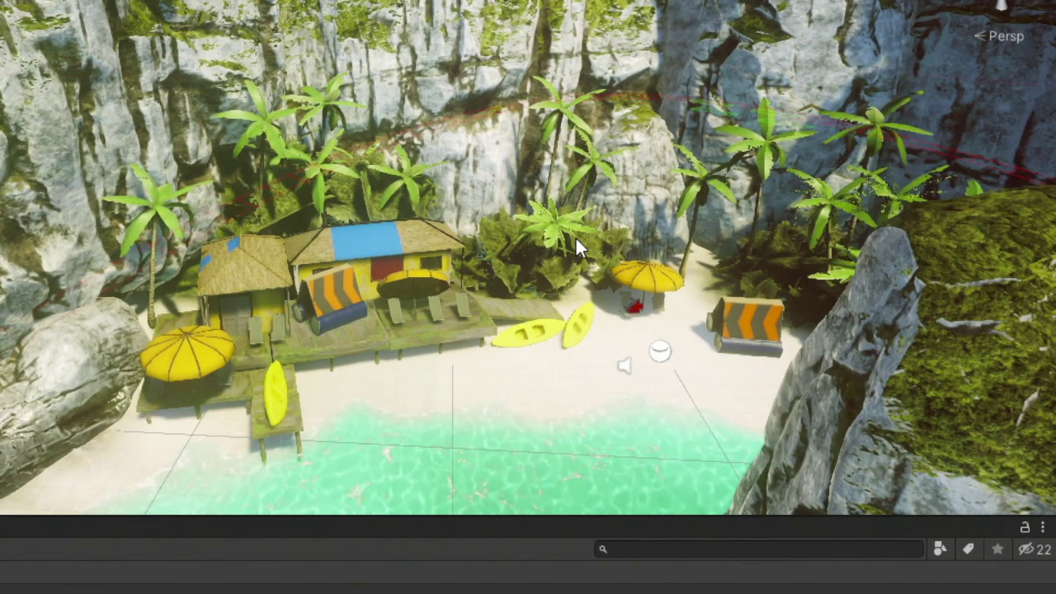
scroll(575, 236, "up", 1)
scroll(575, 236, "up", 1)
scroll(575, 236, "up", 1)
scroll(575, 241, "down", 1)
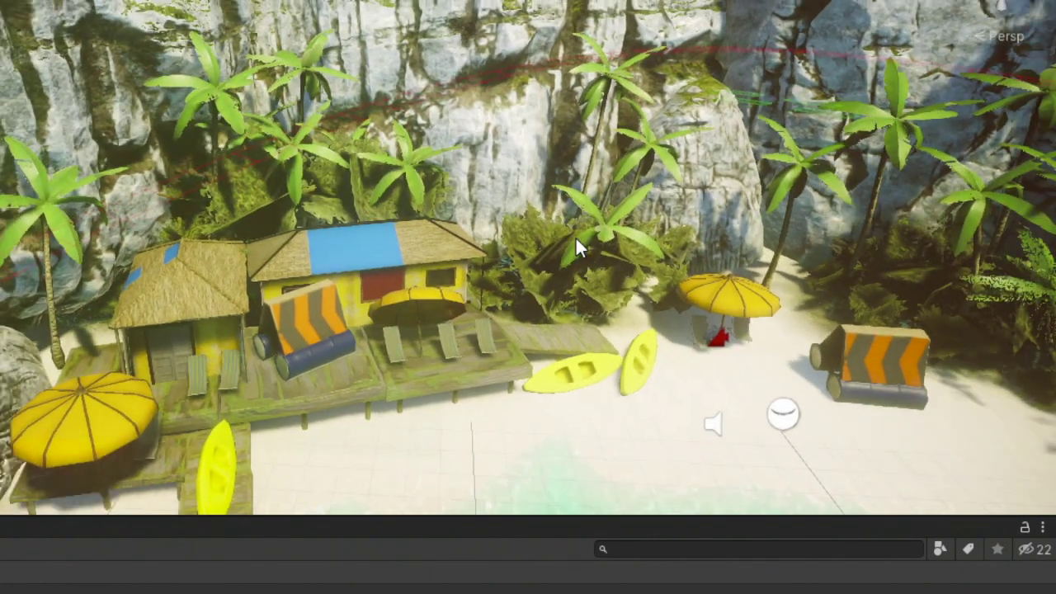
scroll(576, 241, "down", 1)
scroll(576, 240, "down", 1)
scroll(576, 241, "down", 1)
scroll(575, 236, "down", 1)
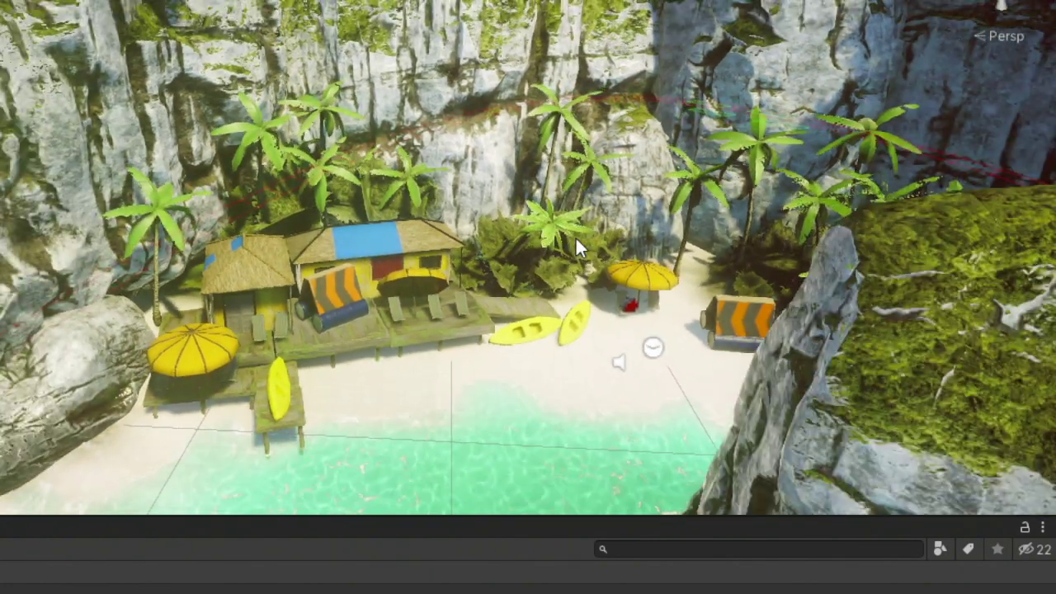
scroll(575, 236, "up", 1)
scroll(576, 236, "up", 1)
scroll(575, 236, "up", 1)
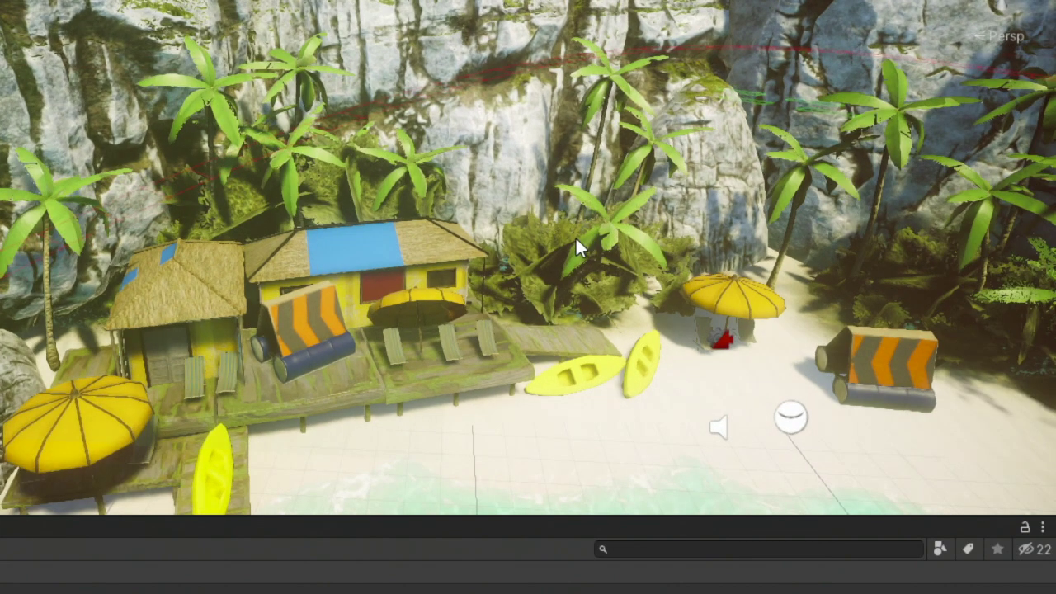
scroll(575, 236, "down", 2)
scroll(604, 235, "down", 3)
scroll(602, 234, "down", 3)
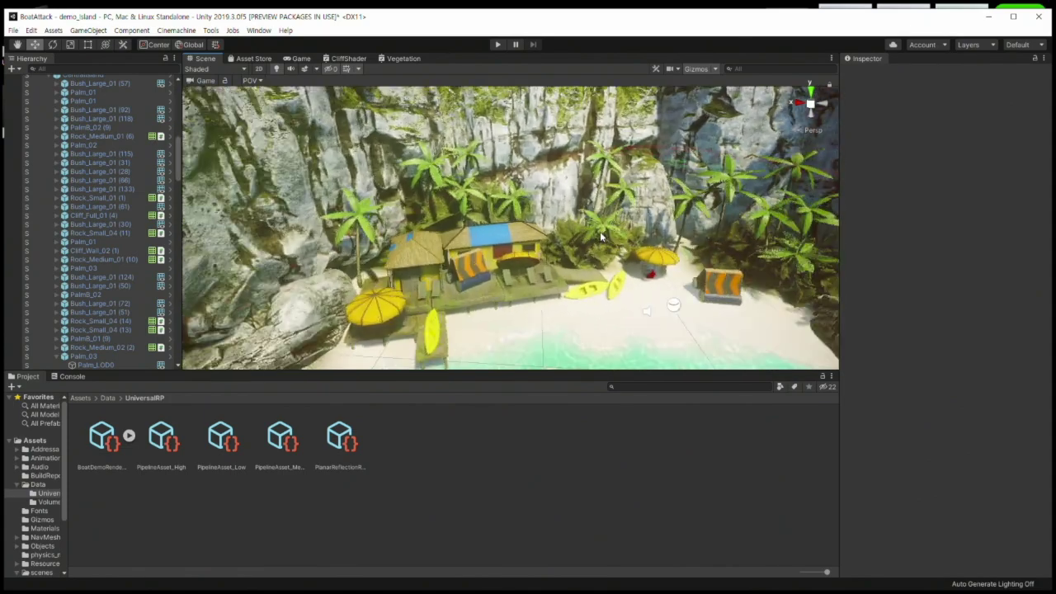
- Select the palm's parent Palm_03 and confirm its LOD Group Fade Mode is Cross Fade
left_click(625, 228)
left_click(626, 231)
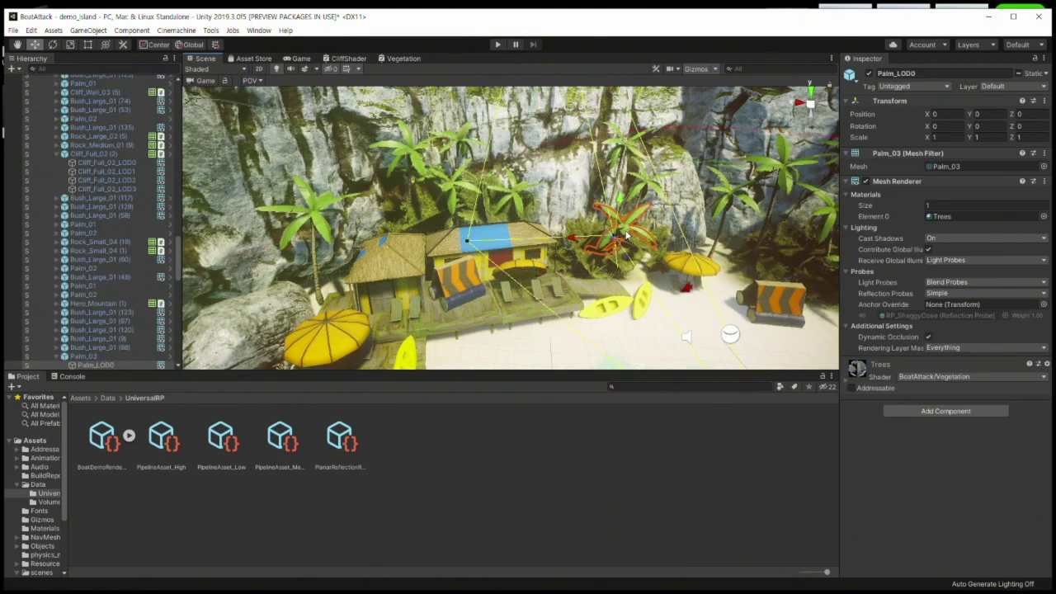
left_click(83, 356)
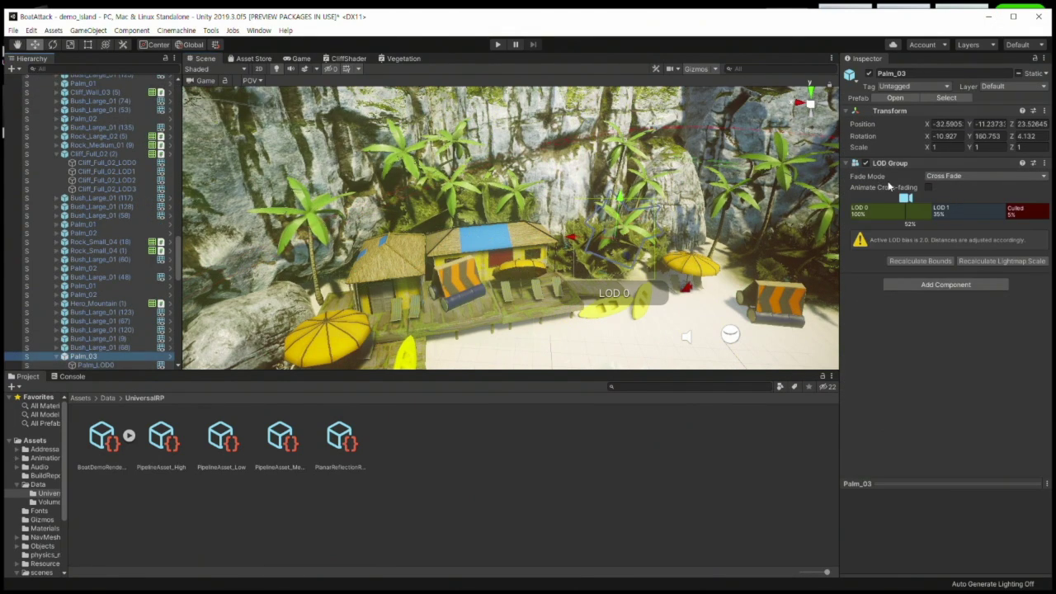
left_click(948, 176)
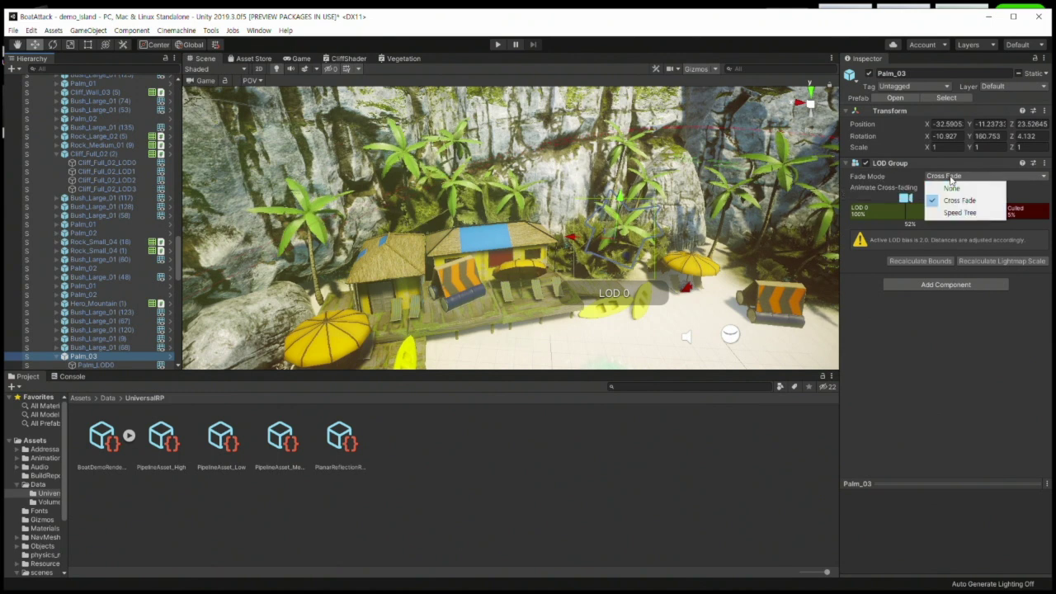
left_click(668, 208)
- Zoom out and orbit the cove until Palm_03 switches from LOD 0 to LOD 1
scroll(475, 257, "down", 5)
left_click_drag(474, 257, 608, 191, "alt")
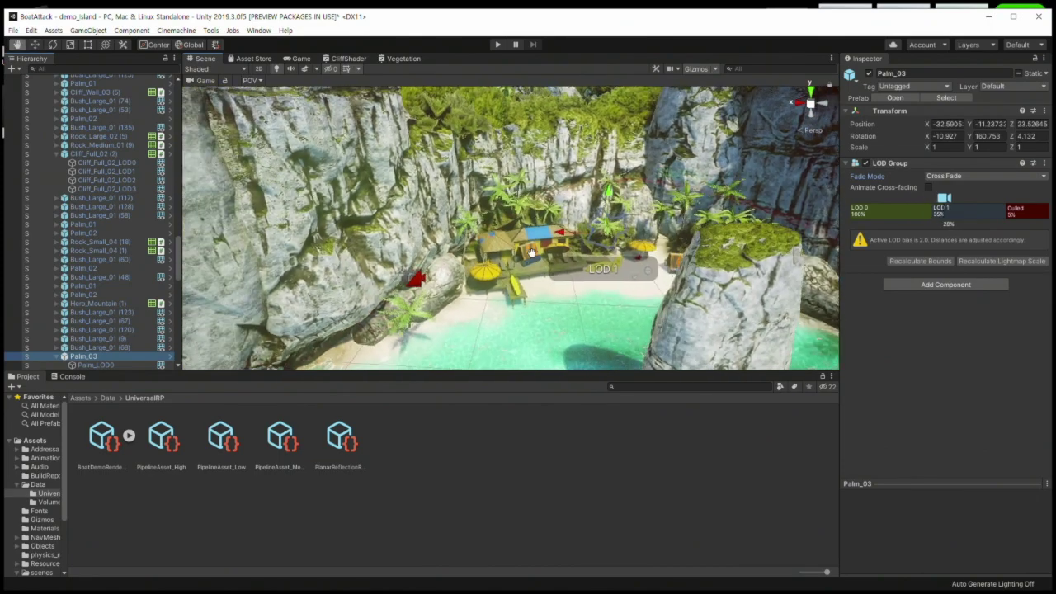
mouse_move(608, 190)
left_mouse_down("alt")
mouse_move(435, 225)
mouse_move(522, 228)
mouse_move(496, 261)
left_mouse_up("alt")
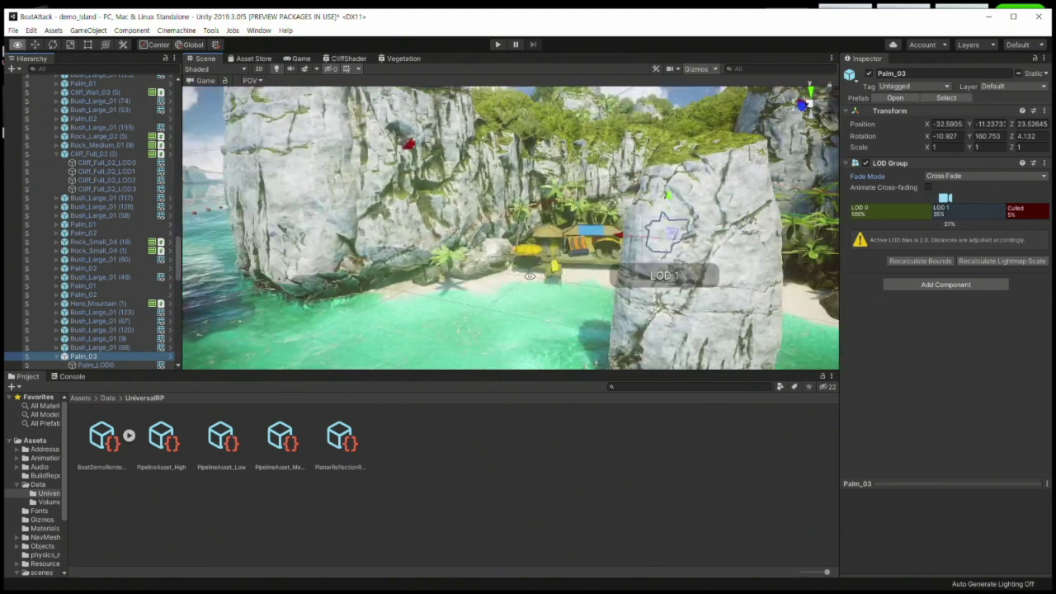
left_click_drag(496, 261, 532, 278, "alt")
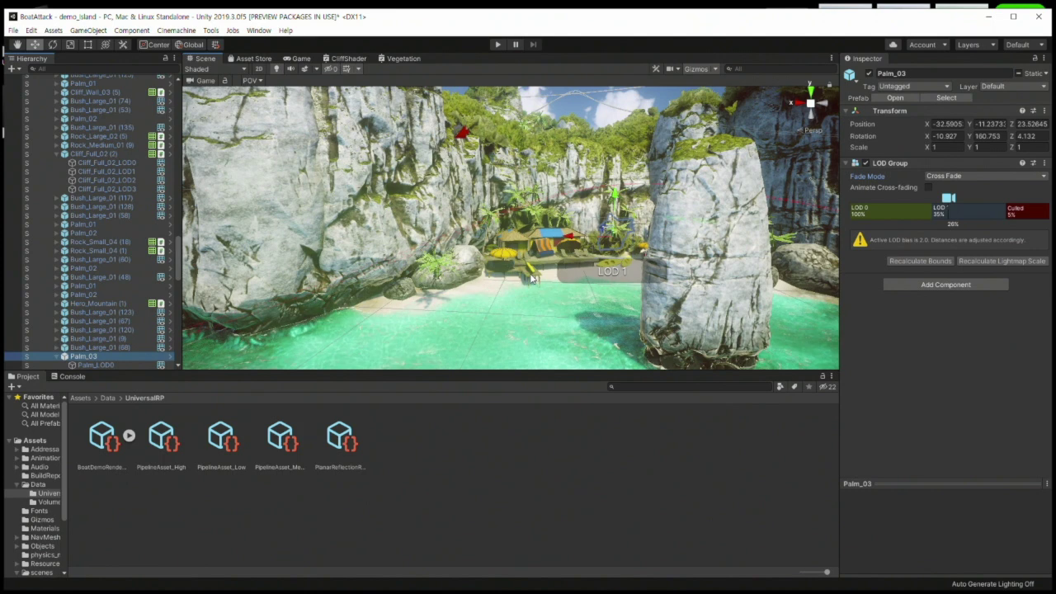